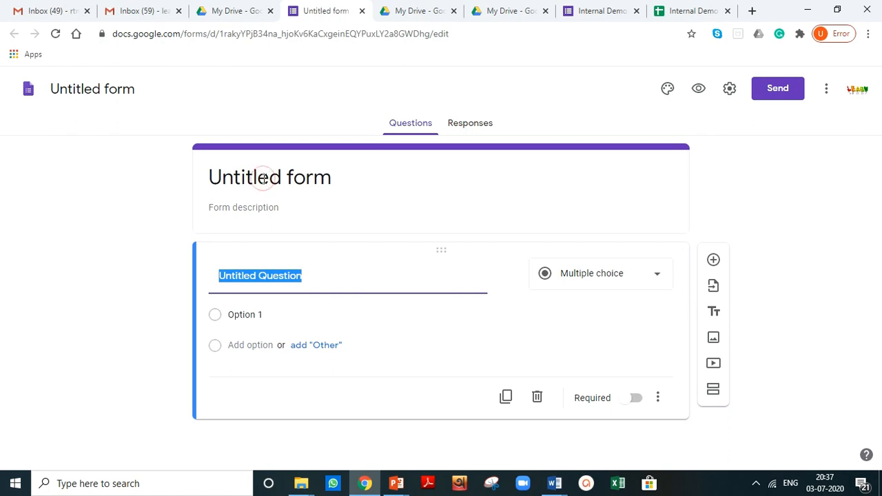
pyautogui.click(264, 179)
pyautogui.click(252, 178)
pyautogui.write('EDCG')
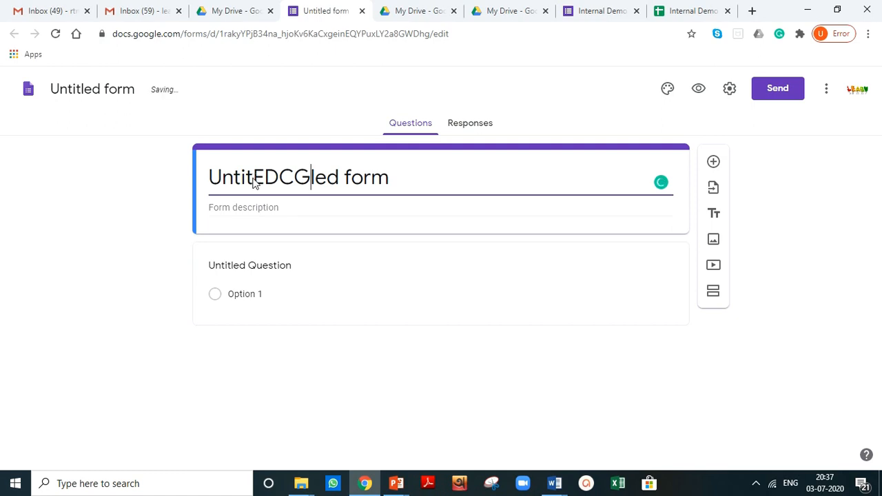
# Step: Set the form title to "EDCG 2nd Semester Internal Assessment -2020"
pyautogui.tripleClick(253, 178)
pyautogui.write('EDCG')
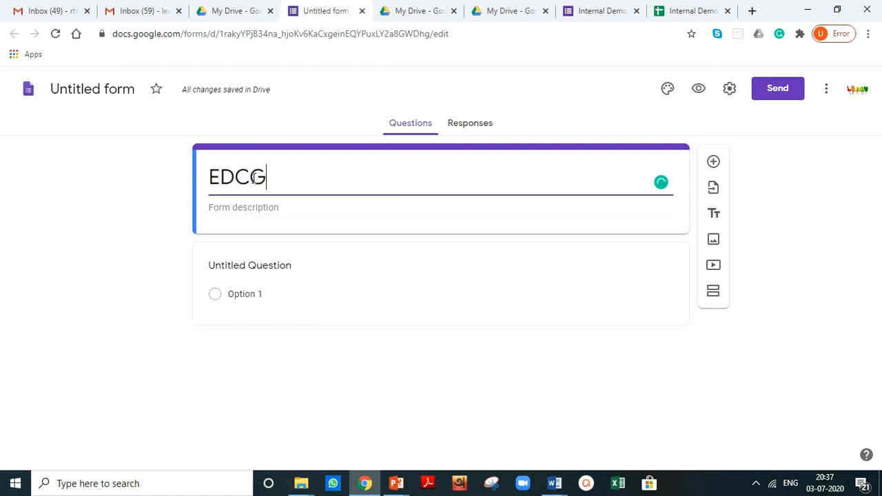
pyautogui.write(' 2nd Semester Internal ')
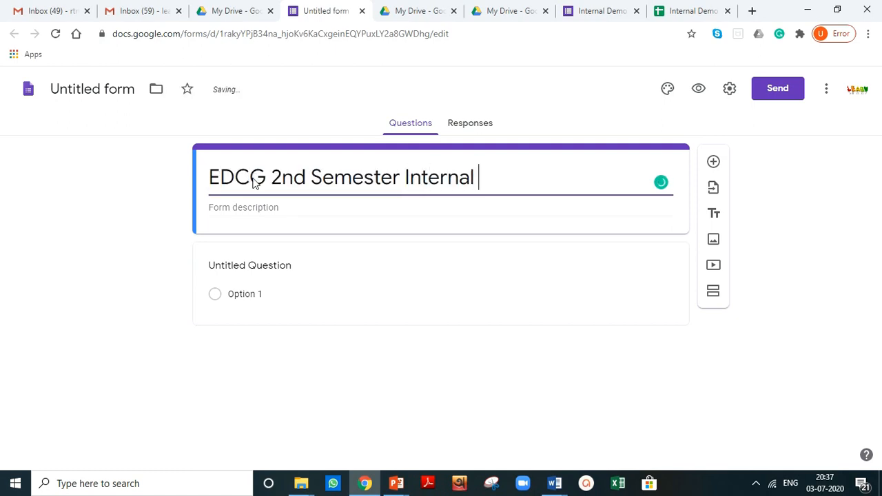
pyautogui.write('Assessment -2020')
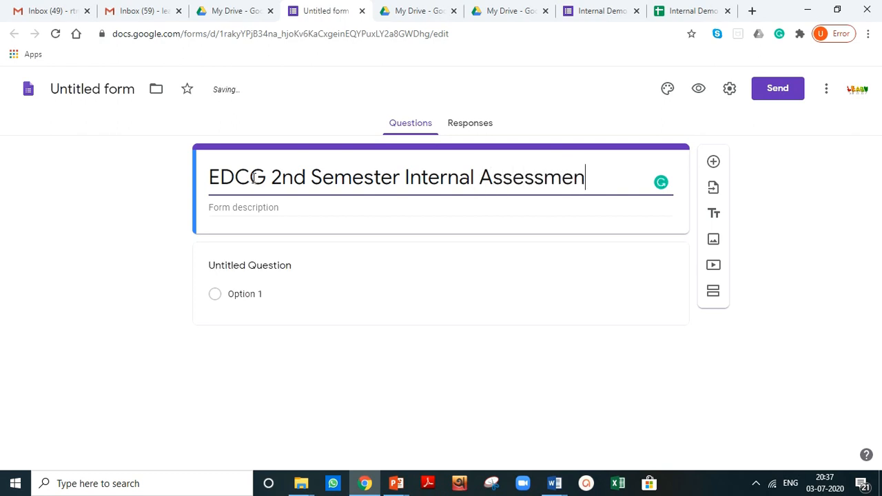
# Step: Enter the form description "This form is to test the knowledge and understanding of the students in EDCG 2nd Semester."
pyautogui.click(234, 207)
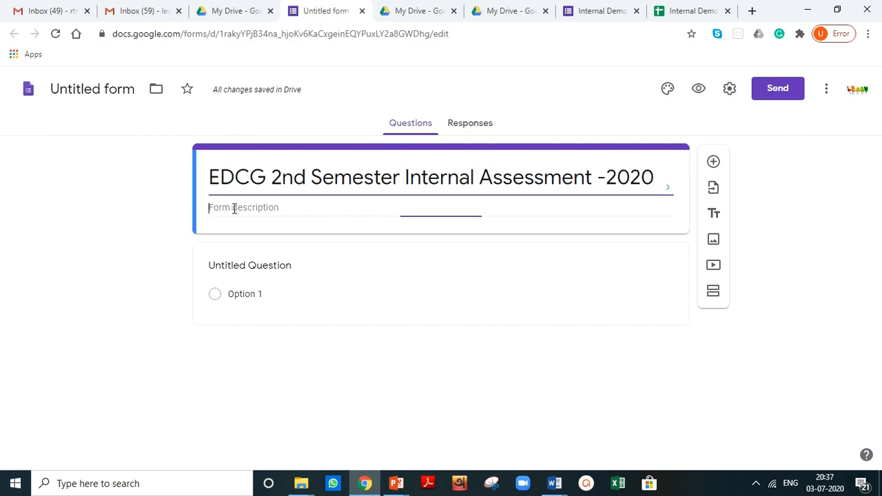
pyautogui.write('Thi')
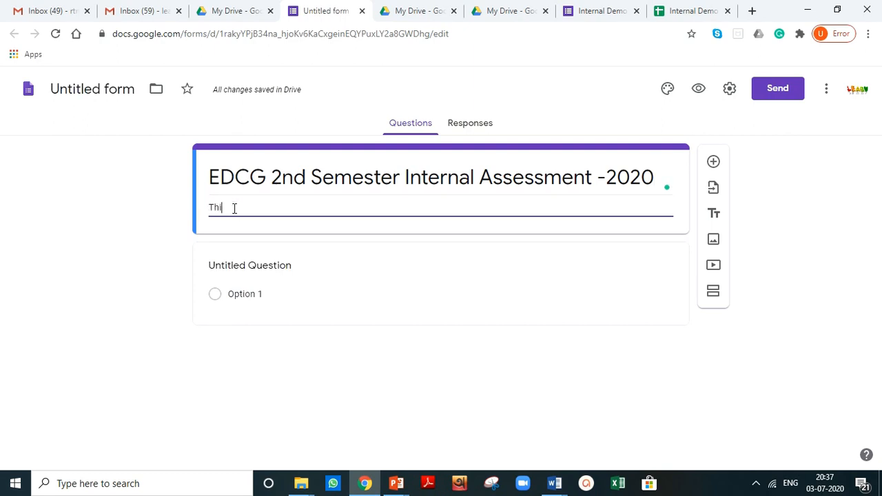
pyautogui.write('s form is to test the knowledge and understanding  of the students in EDCG 2nd Semester.')
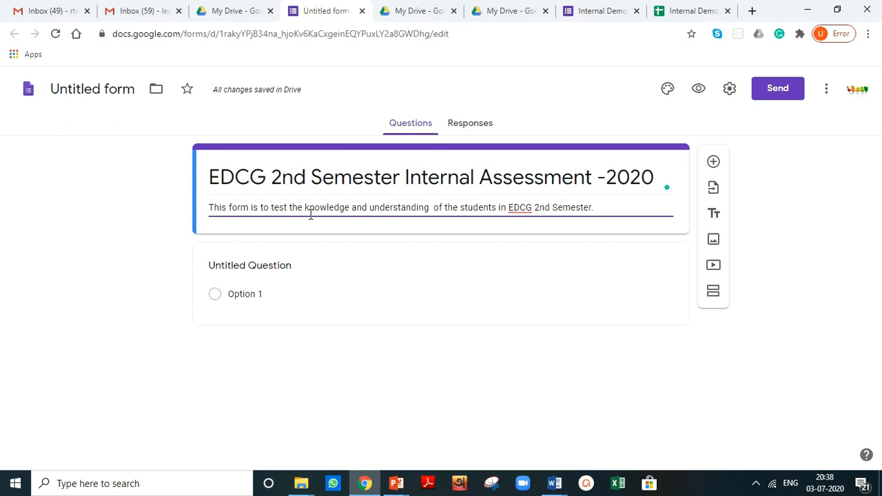
# Step: Rename the first question as "Name of the Student"
pyautogui.click(275, 264)
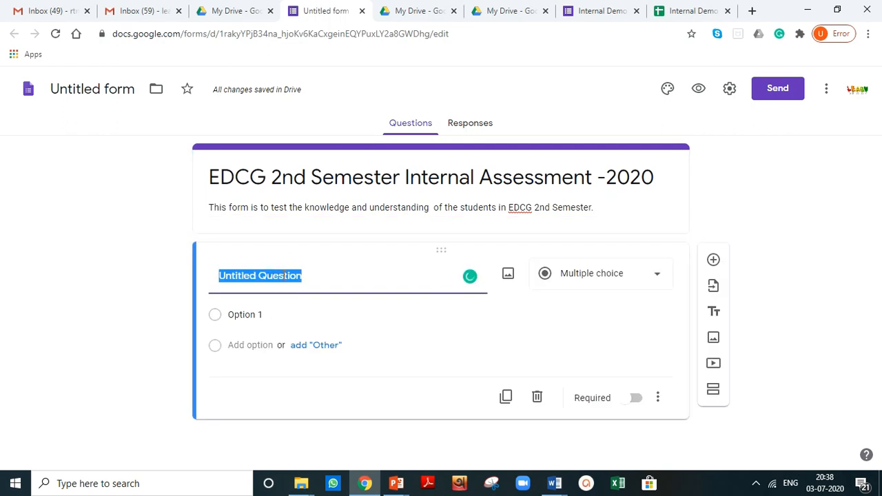
pyautogui.write('Studen')
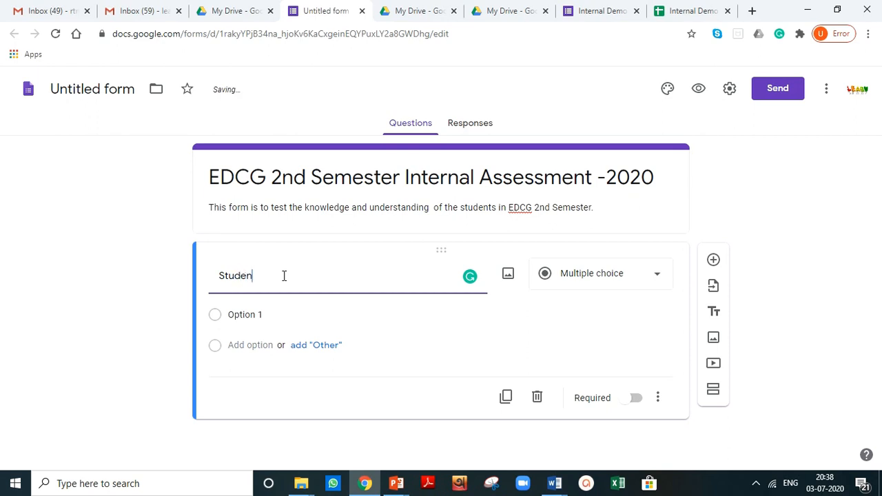
pyautogui.hotkey('ctrl', 'BackSpace')
pyautogui.write('Name of the Student')
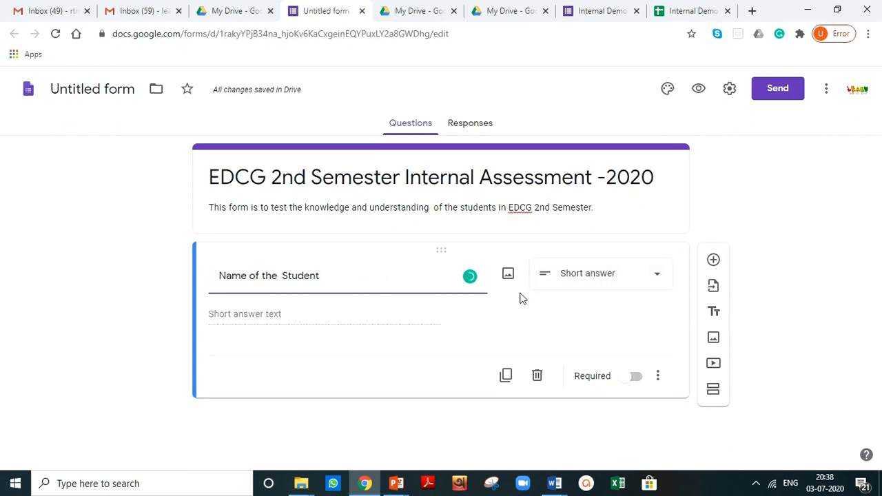
# Step: Add a new question titled "Roll No" and make it required
pyautogui.click(713, 262)
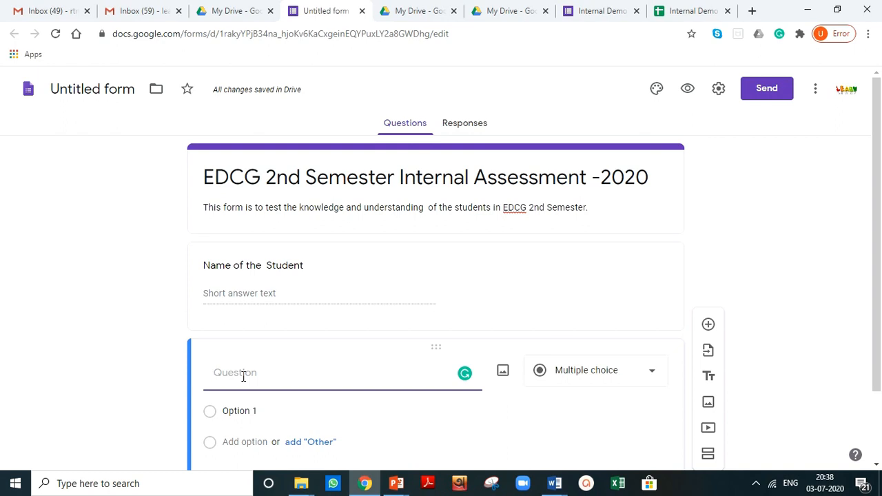
pyautogui.write('Roll No')
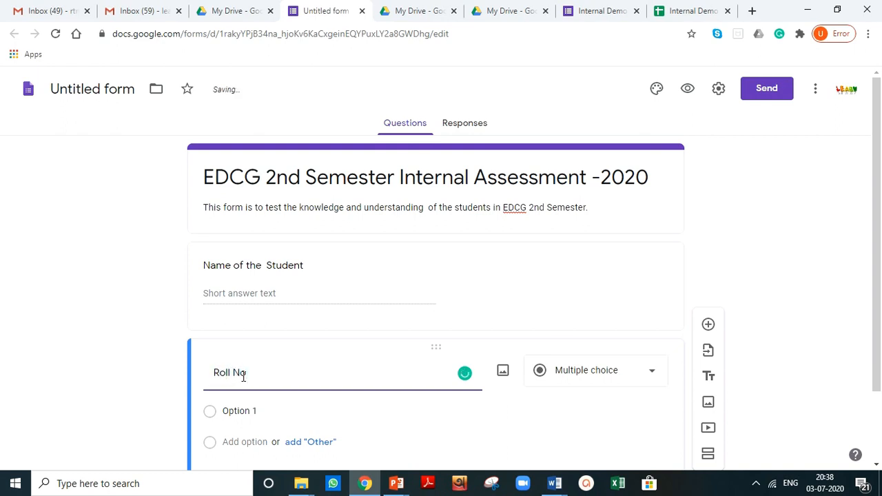
pyautogui.click(190, 385)
pyautogui.scroll(-1, 175, 391)
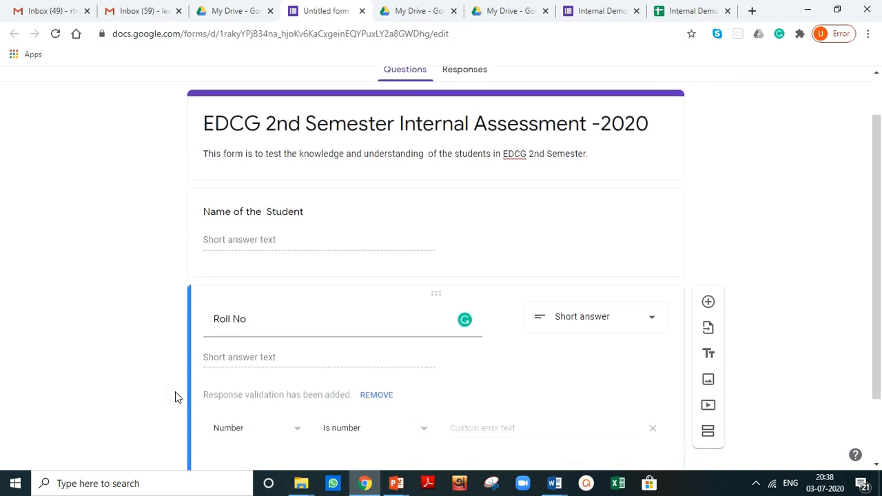
pyautogui.scroll(-1, 175, 397)
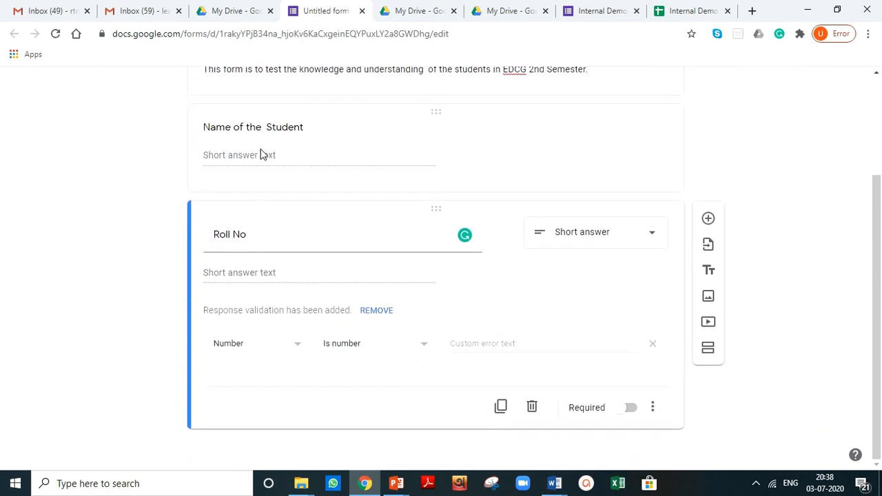
pyautogui.click(630, 407)
# Step: Make the "Name of the Student" question required
pyautogui.click(401, 158)
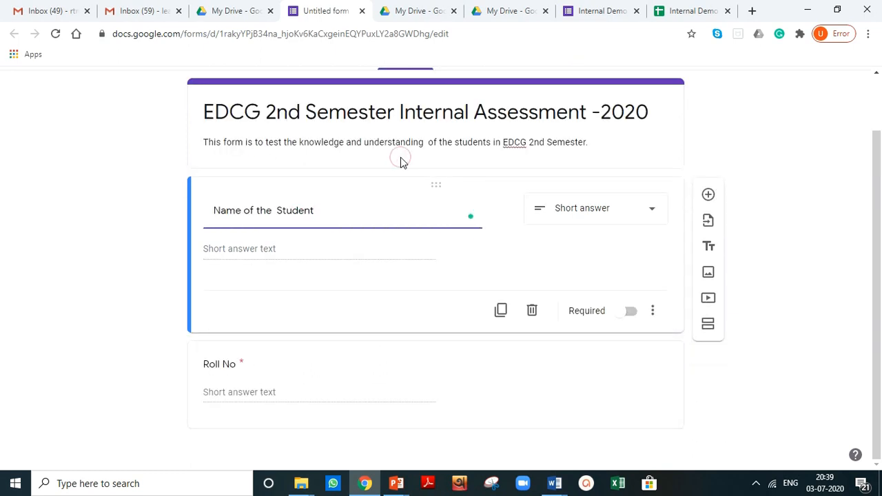
pyautogui.click(632, 313)
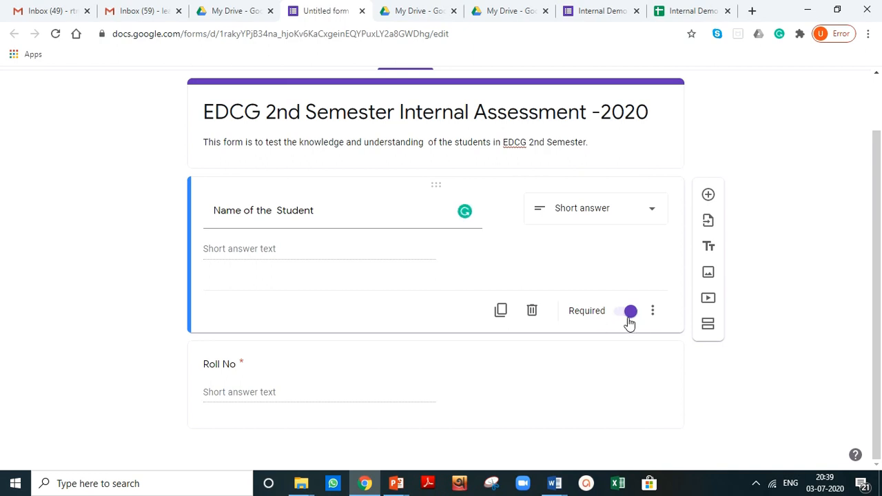
pyautogui.click(139, 290)
pyautogui.click(137, 310)
pyautogui.click(436, 380)
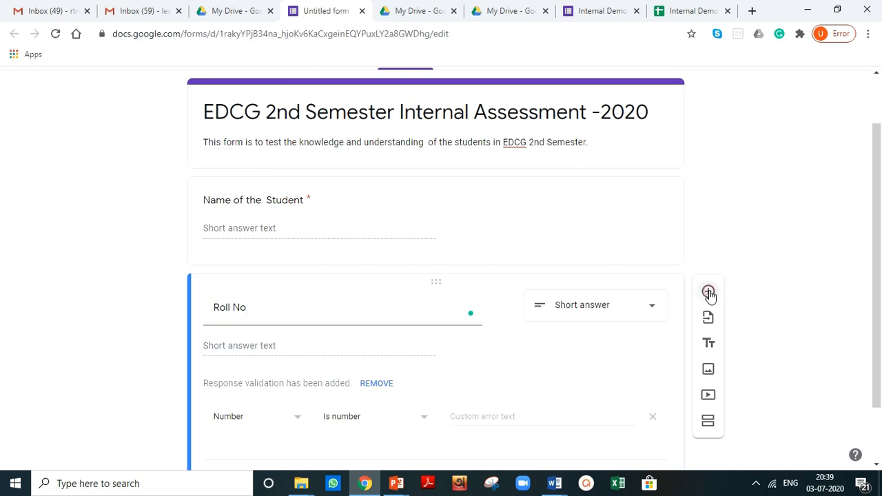
# Step: Add a required question titled "Name of the College"
pyautogui.click(709, 294)
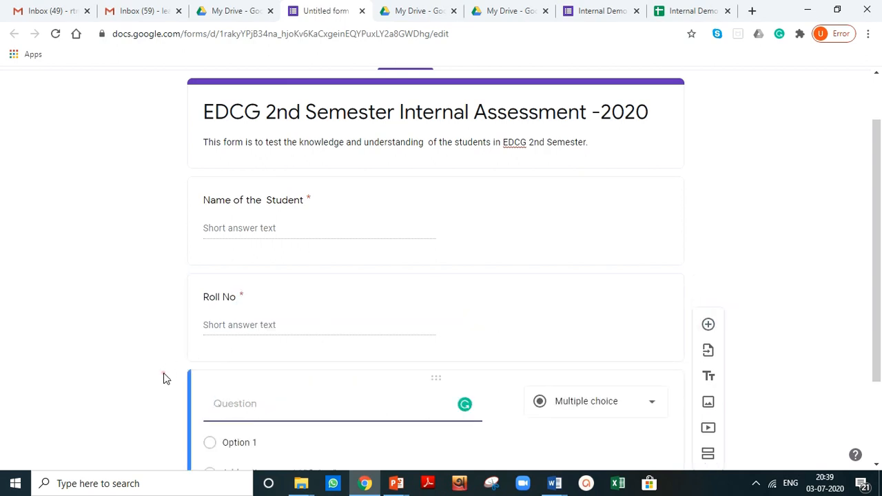
pyautogui.click(244, 334)
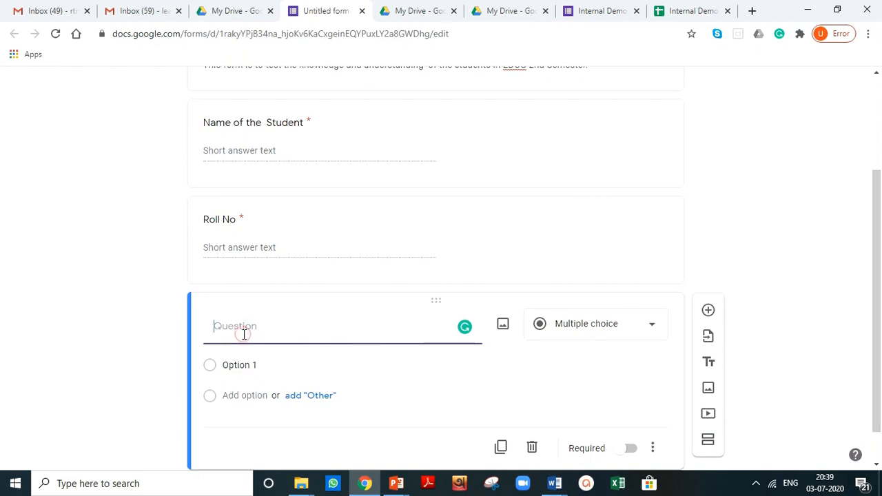
pyautogui.write('Name of the College')
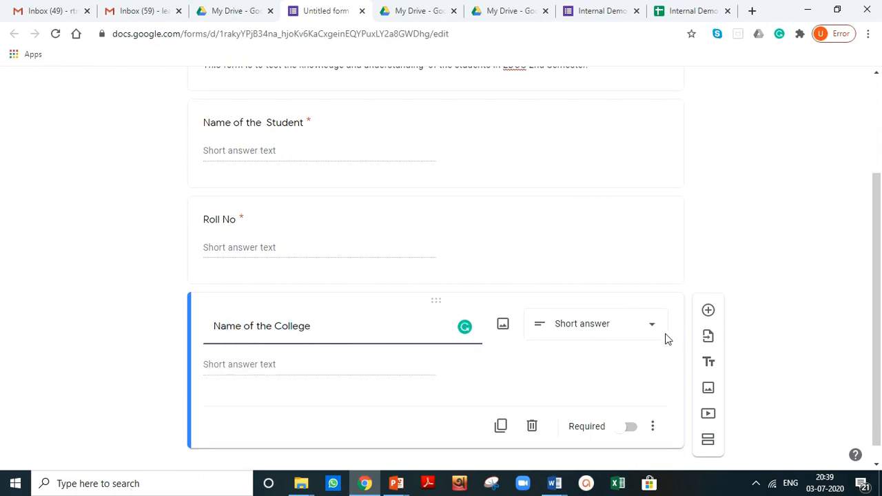
pyautogui.click(630, 428)
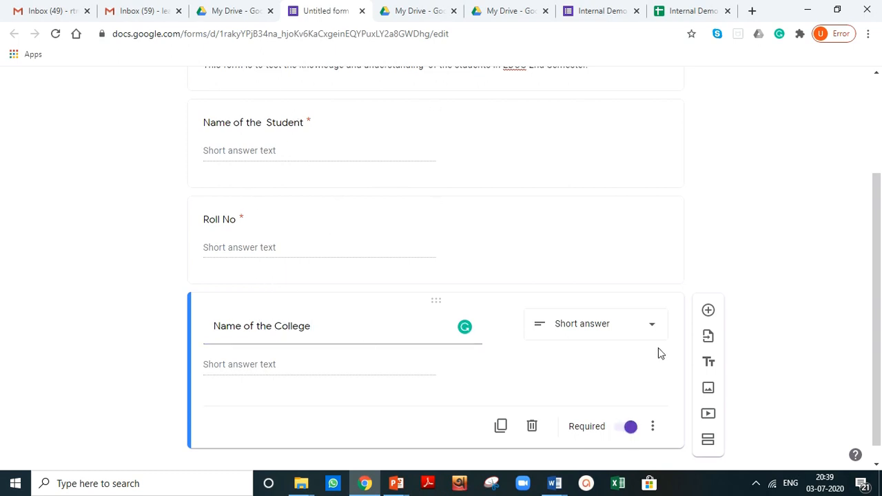
# Step: Add a multiple-choice question "Q.1. Who is the Prime Minister of India?"
pyautogui.click(707, 312)
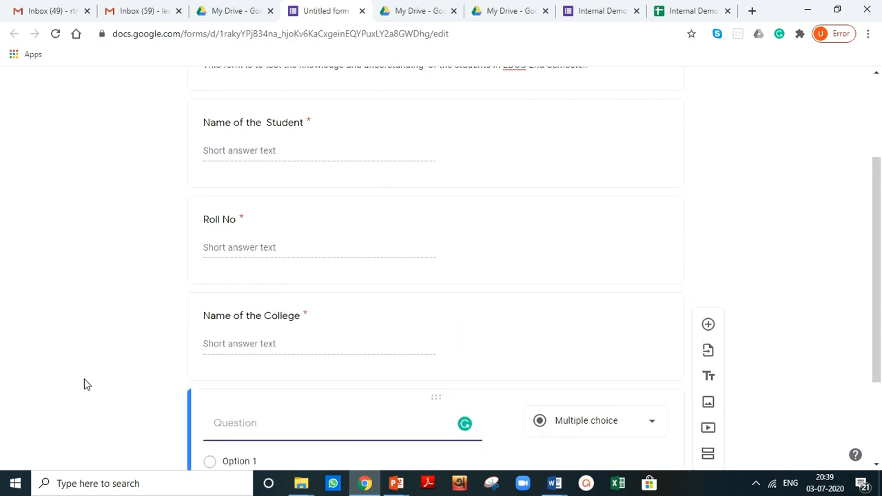
pyautogui.click(213, 345)
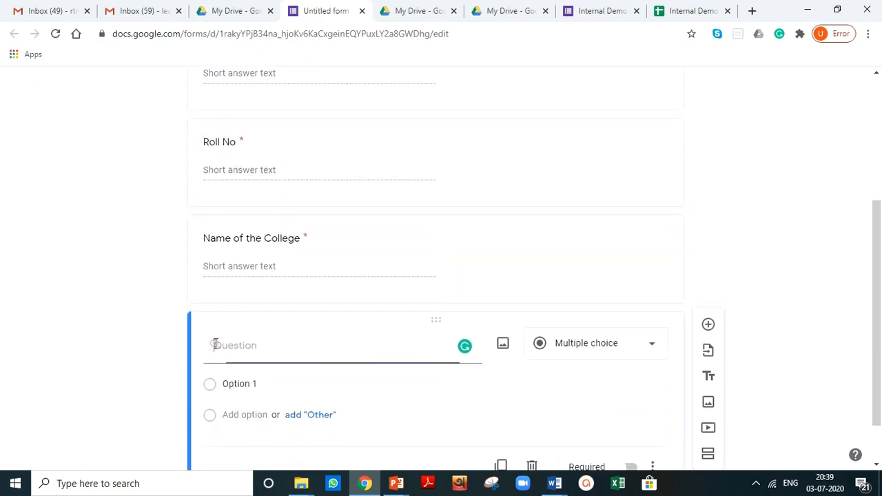
pyautogui.write('Q.1. Who is the Prime ')
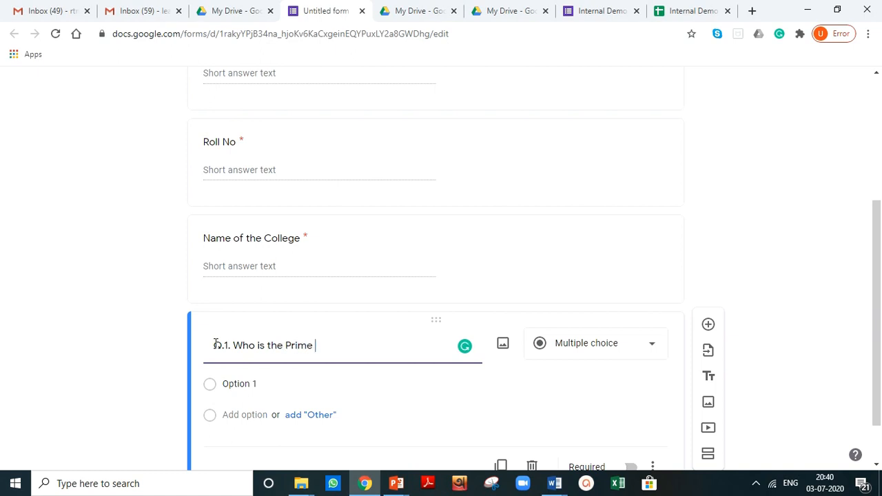
pyautogui.write('Minister of India?')
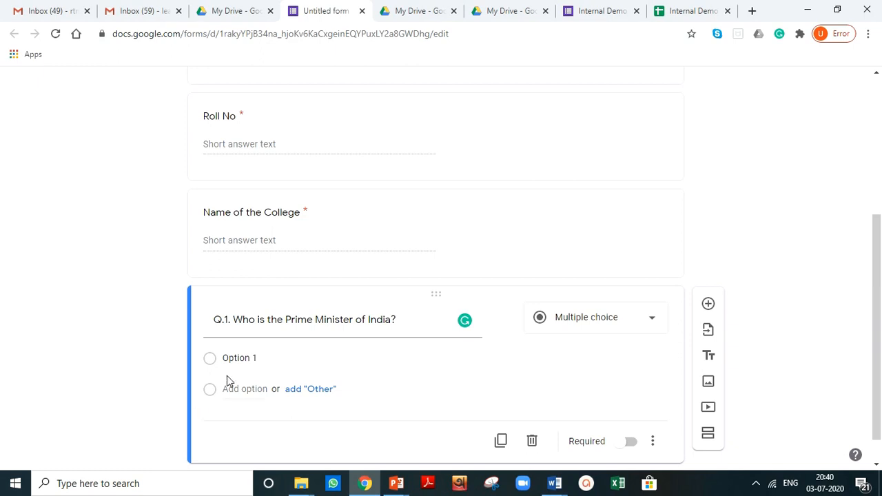
# Step: Set the first answer option to "Donald Trump" and add an "Other" option
pyautogui.click(245, 360)
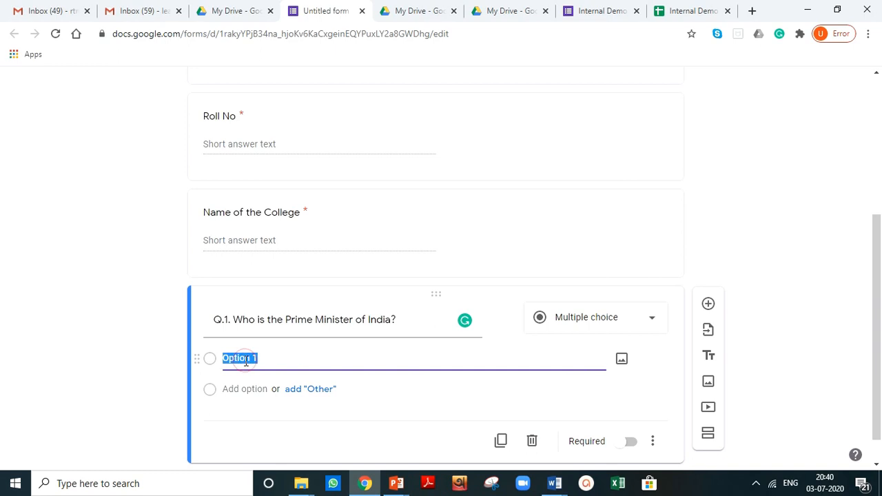
pyautogui.write('Donal')
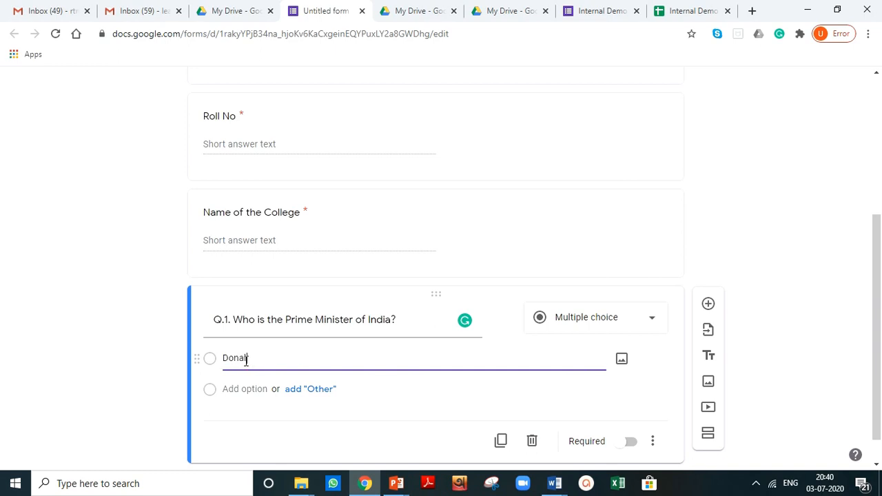
pyautogui.write('d Trump')
pyautogui.click(305, 391)
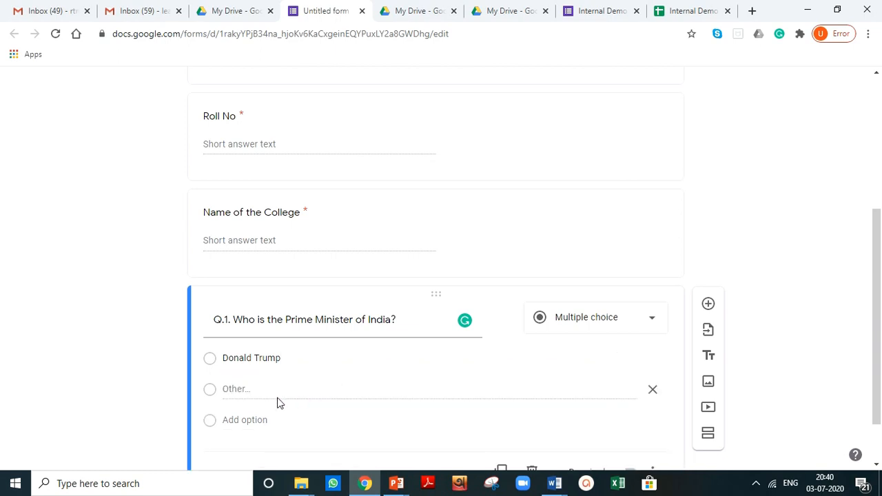
# Step: Add a second answer option "Mamata Banerjee"
pyautogui.doubleClick(245, 389)
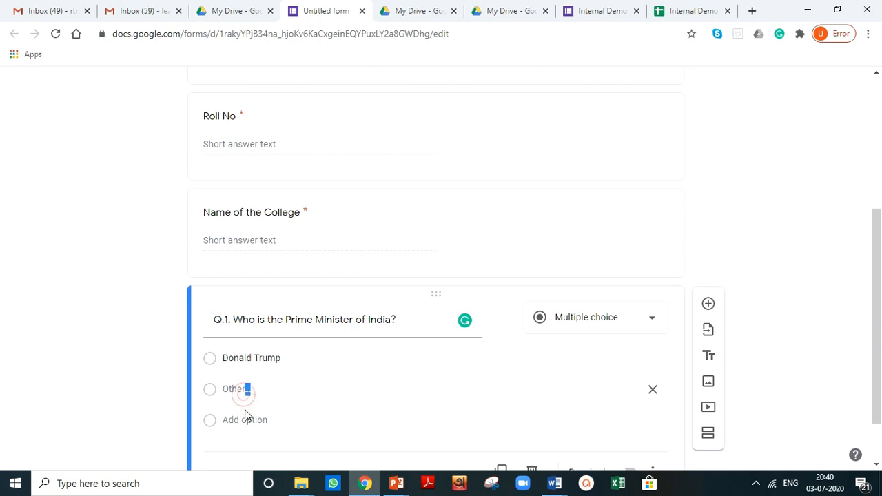
pyautogui.click(287, 359)
pyautogui.click(288, 359)
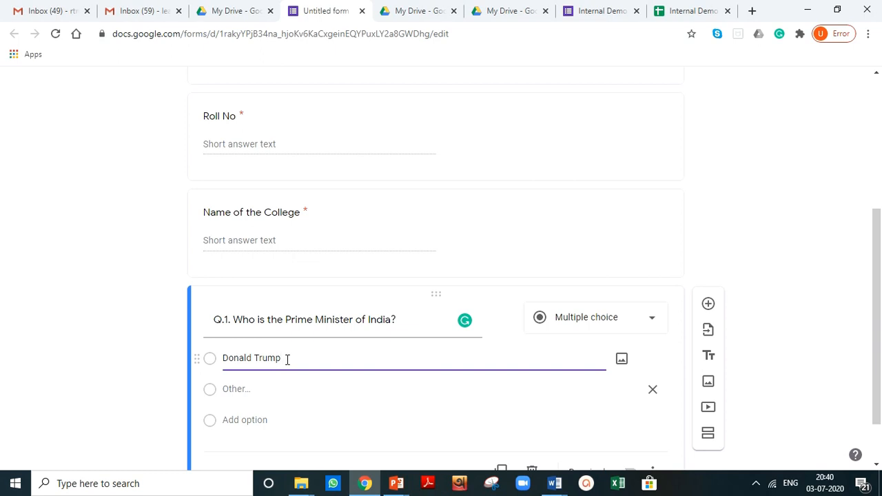
pyautogui.press('Return')
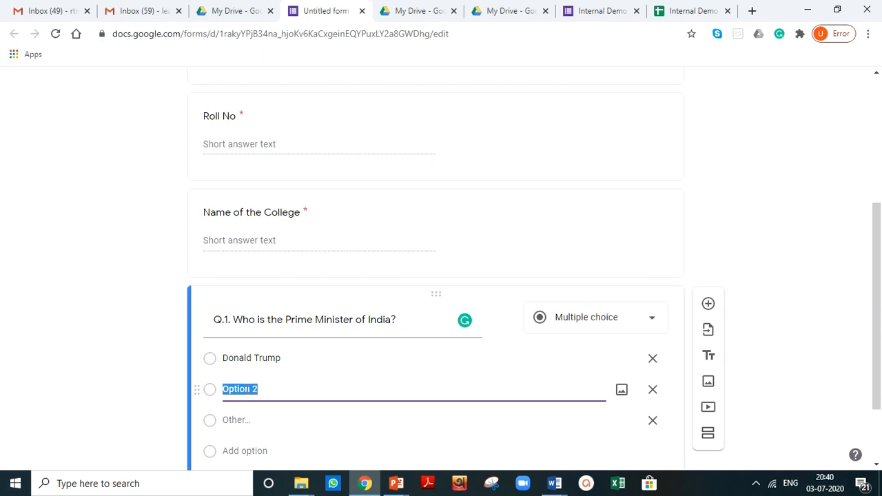
pyautogui.write('Mamata Banerjee')
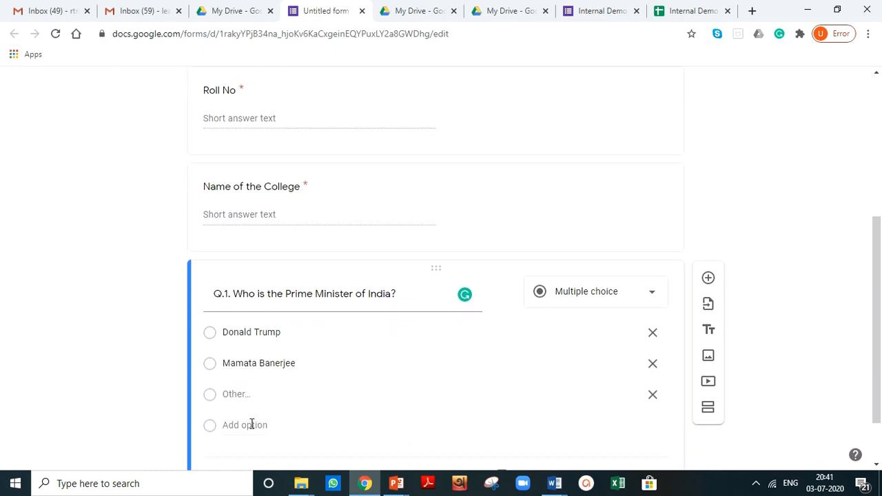
# Step: Add answer options "Narendra Modi" and "Amit Shah" to Q.1
pyautogui.click(251, 423)
pyautogui.write('Narendra Modi')
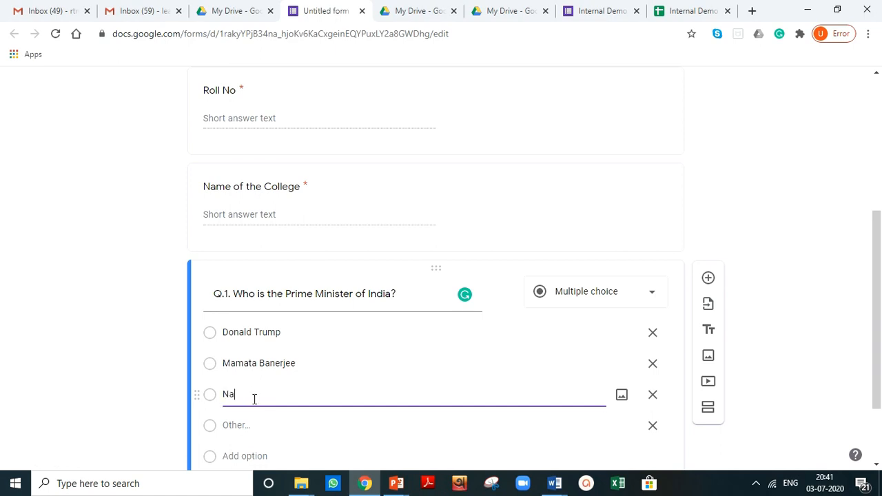
pyautogui.press('Return')
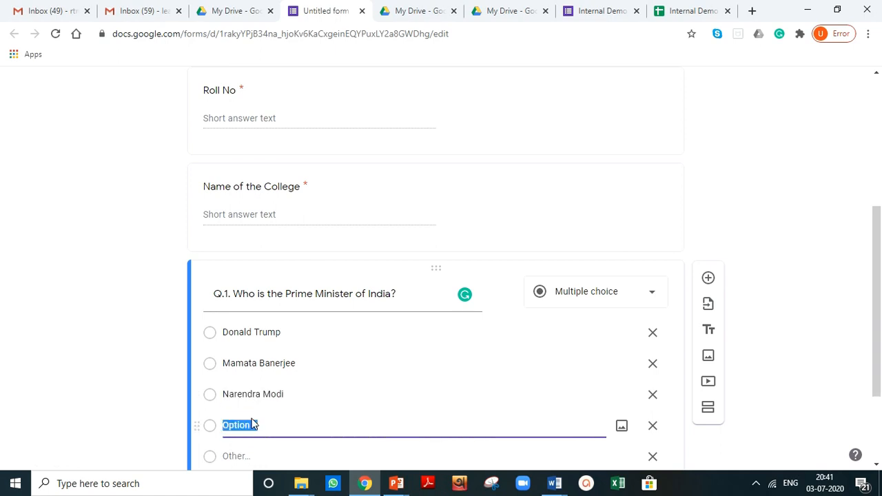
pyautogui.write('Amit Shah')
pyautogui.click(123, 400)
pyautogui.scroll(-1, 125, 359)
pyautogui.click(124, 359)
pyautogui.scroll(-1, 170, 348)
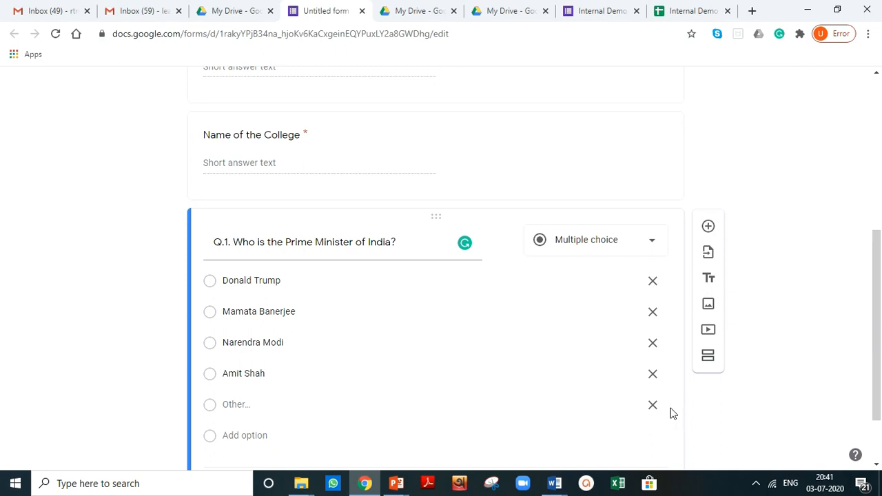
# Step: Remove the "Other" option from Q.1
pyautogui.click(653, 406)
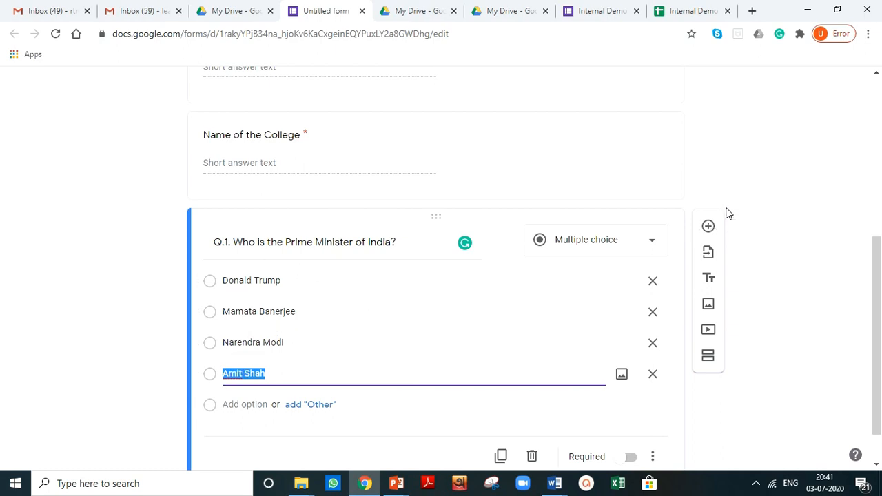
pyautogui.scroll(5, 730, 198)
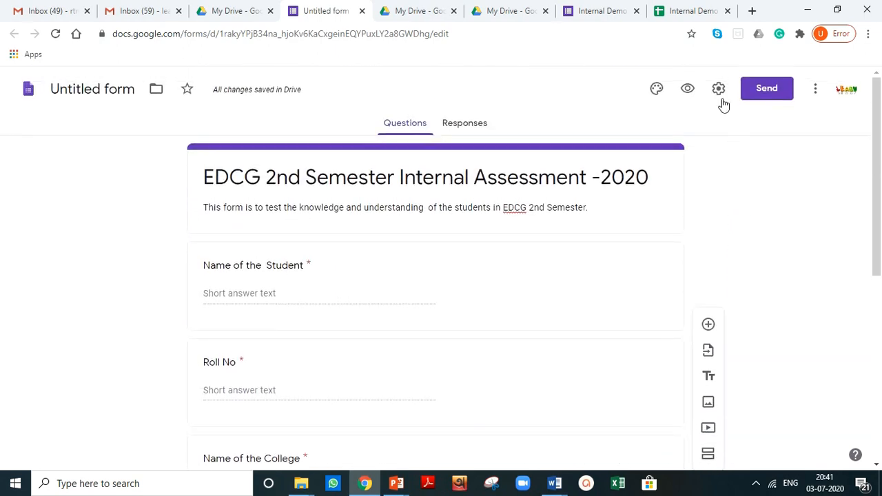
# Step: In the form's presentation settings, turn off "Show link to submit another response"
pyautogui.click(718, 90)
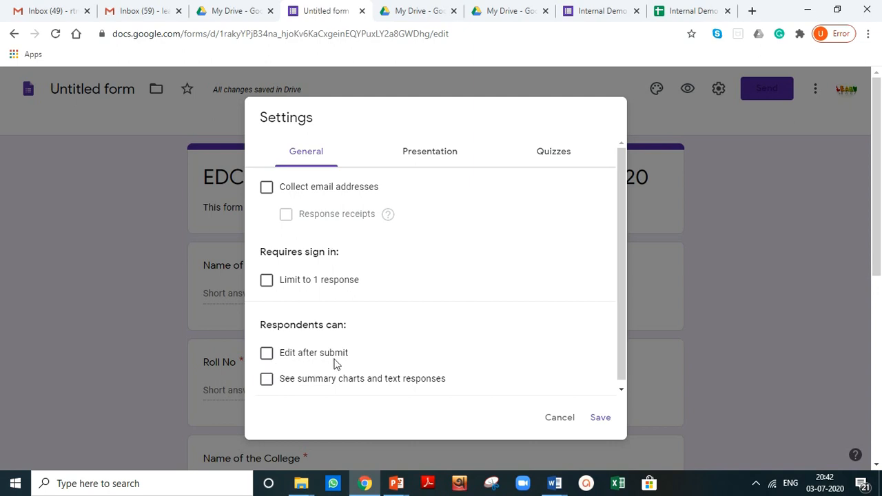
pyautogui.click(434, 155)
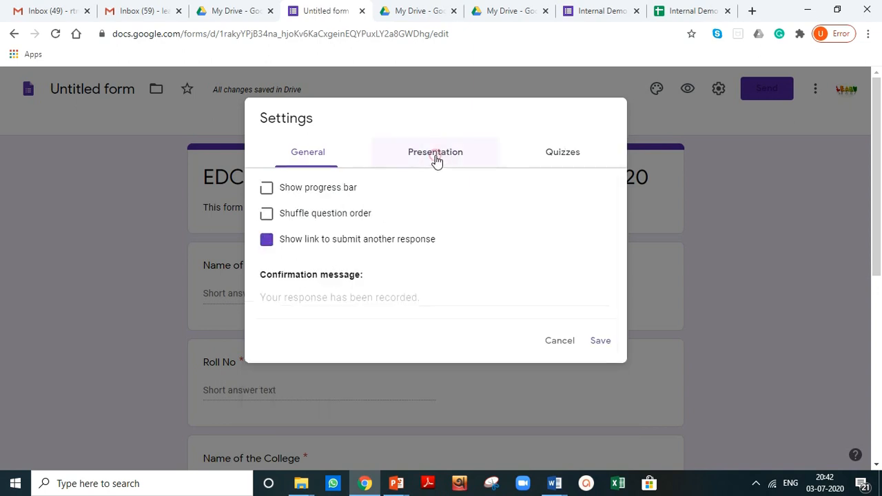
pyautogui.click(267, 247)
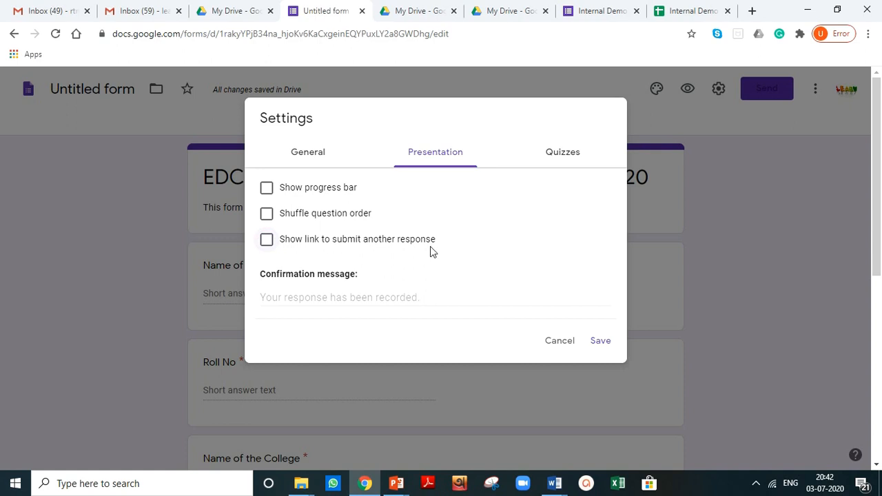
# Step: Set the confirmation message to "Thanks for appearing in the Internal Assessment 2020 in EDCG 2nd Sem. I wish you all the best." signed HOD, Department of Education, ABC College, and save
pyautogui.click(321, 295)
pyautogui.click(341, 300)
pyautogui.write('Thanks f')
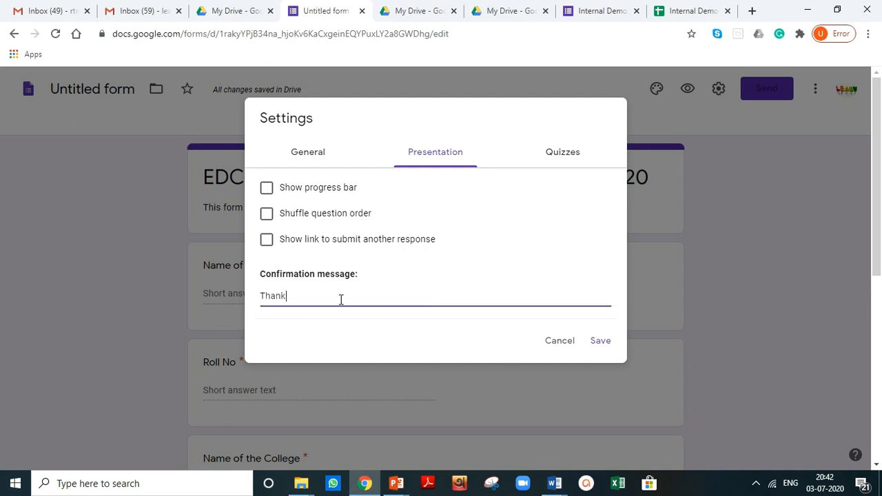
pyautogui.write('or appearing in the l')
pyautogui.write('nternal Assessment 2020 in EDCG 2nd Sem. I wish you all the best.')
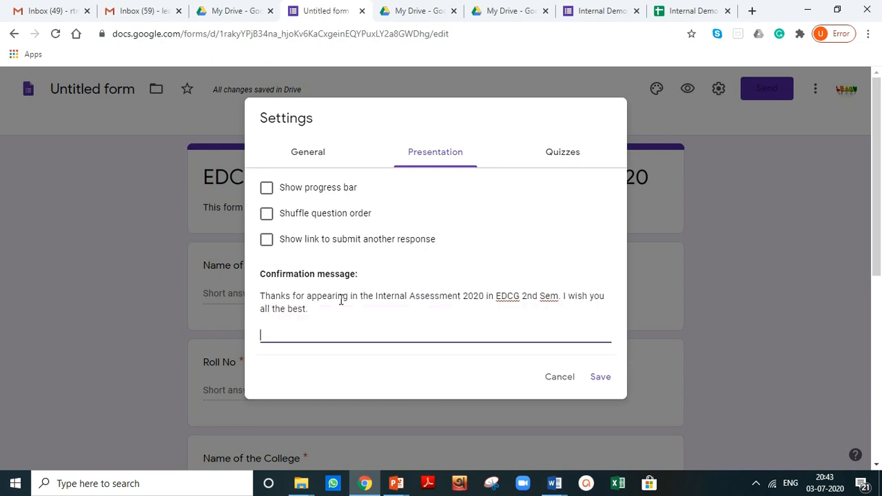
pyautogui.write('HOD')
pyautogui.press('Return')
pyautogui.write('Department of ')
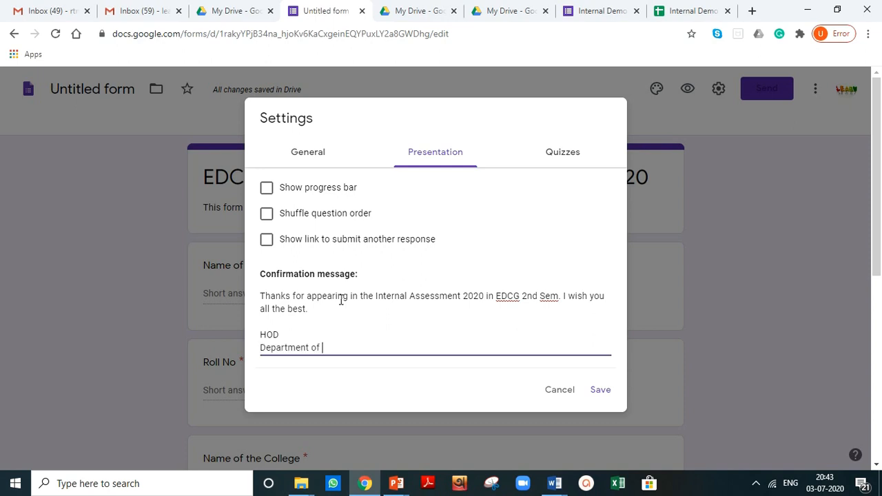
pyautogui.write('Education')
pyautogui.press('Return')
pyautogui.write('RT')
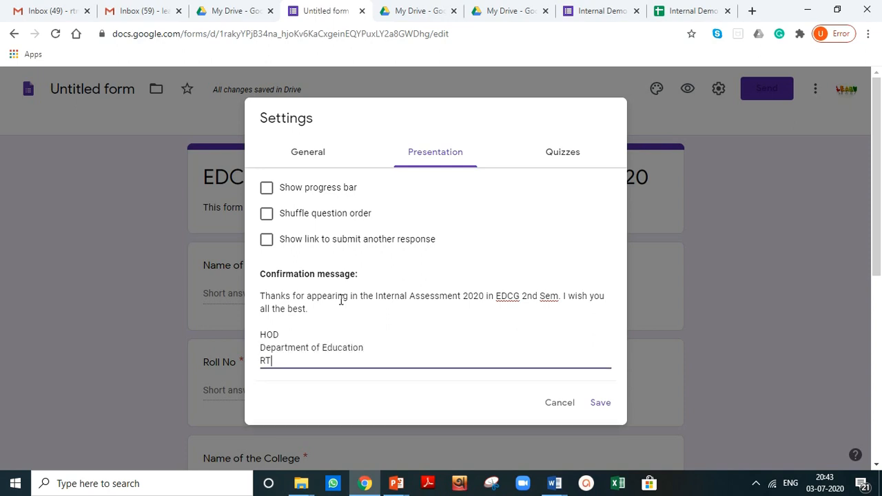
pyautogui.press('BackSpace')
pyautogui.press('BackSpace')
pyautogui.write('ABC College')
pyautogui.click(599, 405)
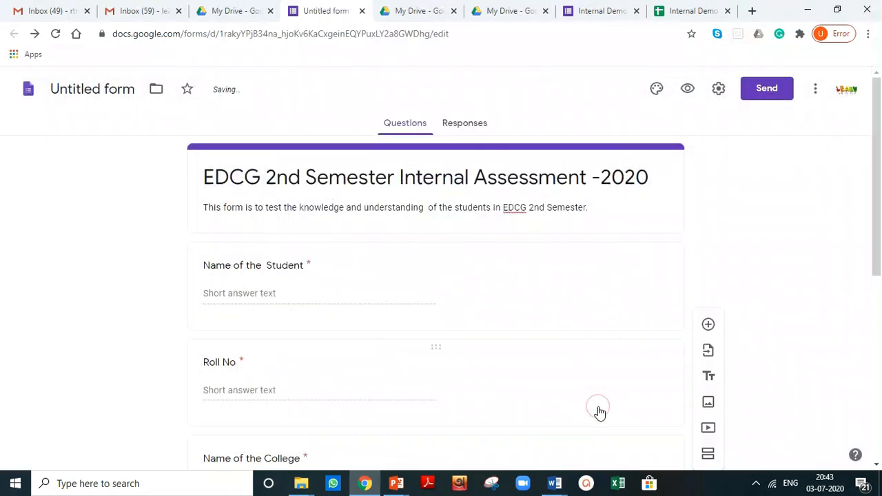
# Step: Turn on "Make this a quiz" in the quiz settings and save with the default quiz options
pyautogui.click(719, 88)
pyautogui.click(543, 158)
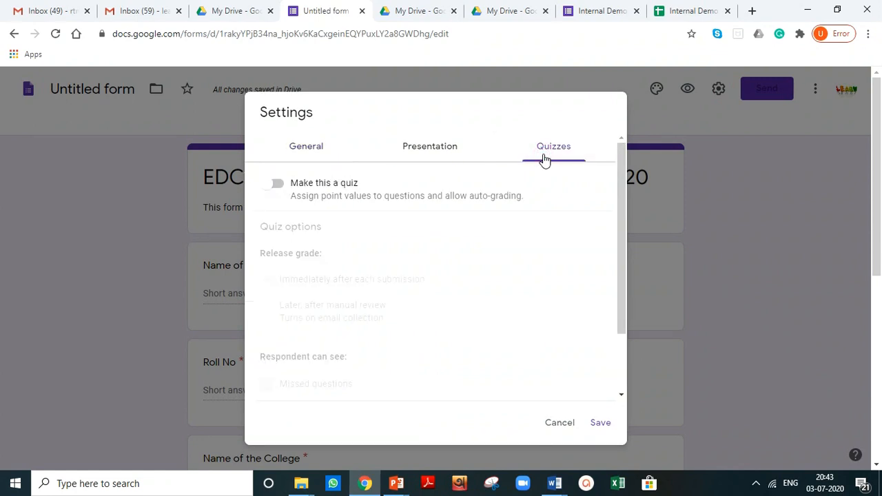
pyautogui.click(279, 187)
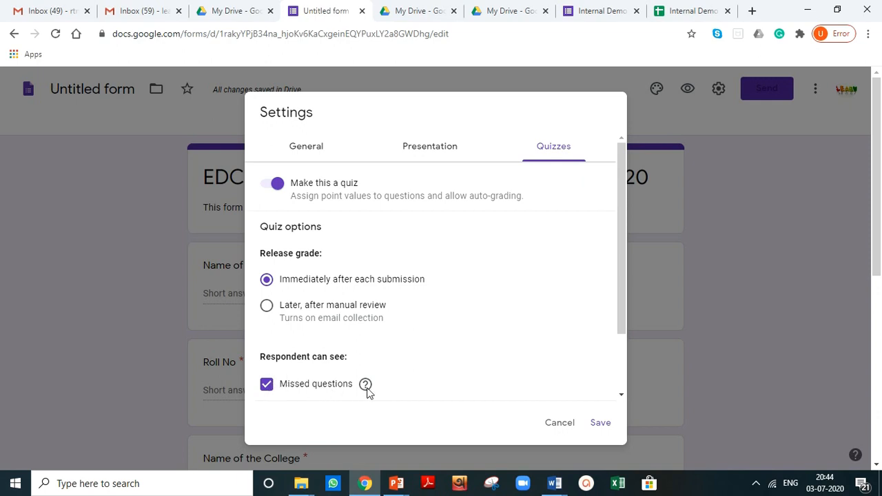
pyautogui.moveTo(367, 389)
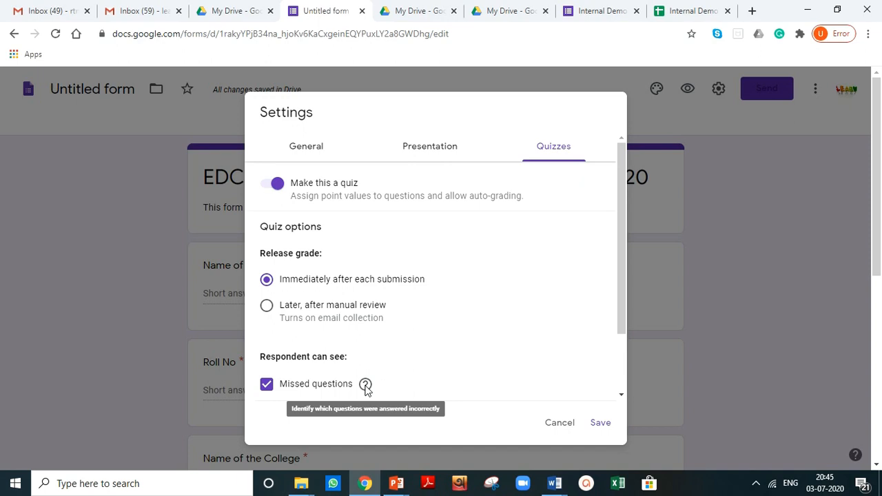
pyautogui.click(600, 424)
# Step: Set Q.1's answer key to "Narendra Modi" worth 1 point
pyautogui.scroll(-5, 157, 274)
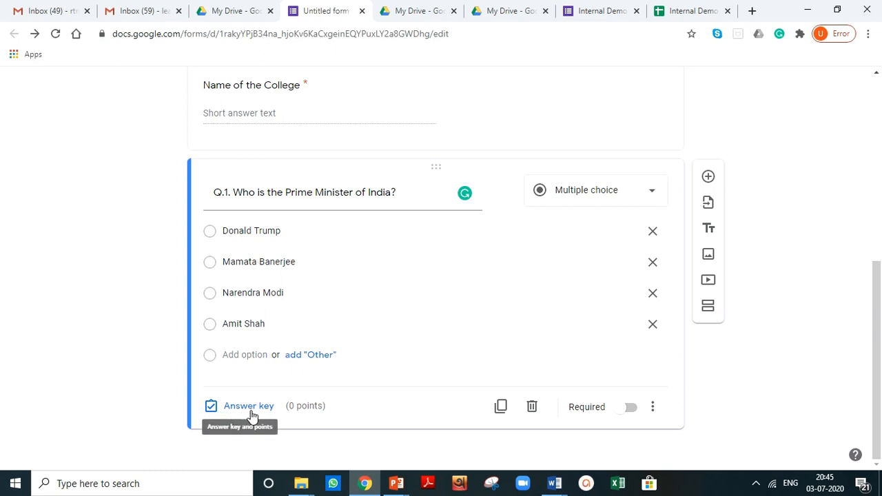
pyautogui.click(248, 407)
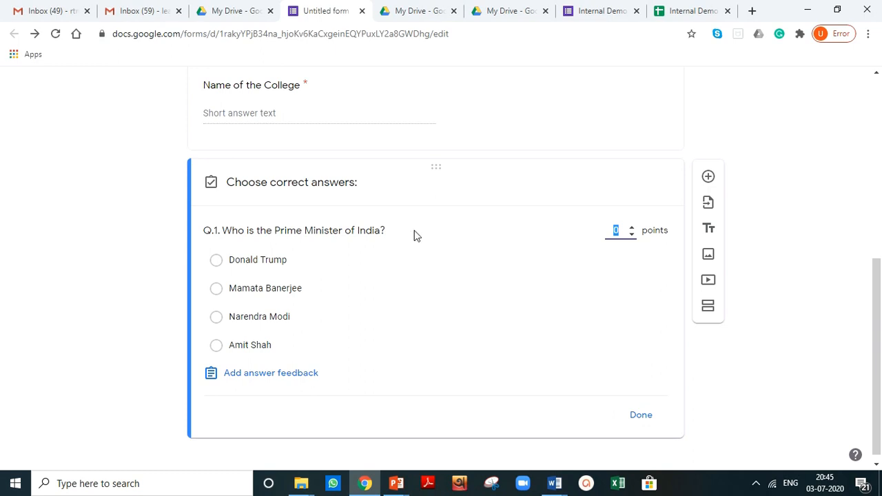
pyautogui.click(631, 231)
pyautogui.click(622, 236)
pyautogui.click(217, 318)
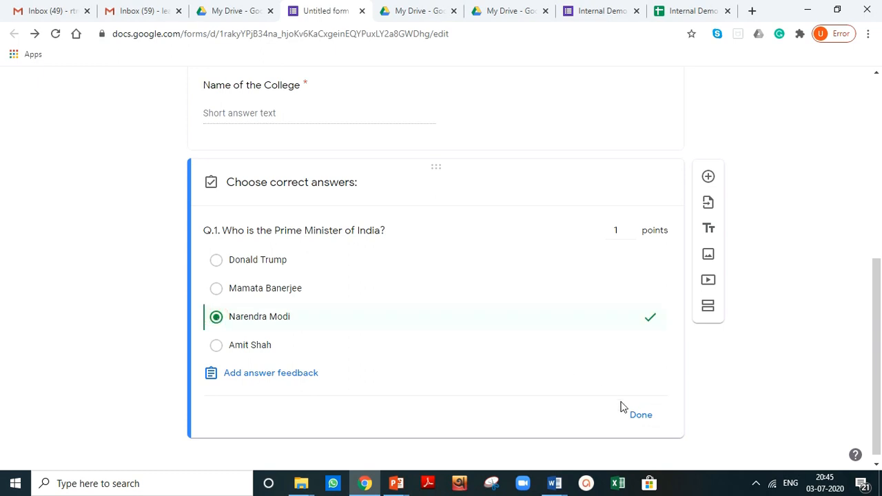
pyautogui.click(634, 417)
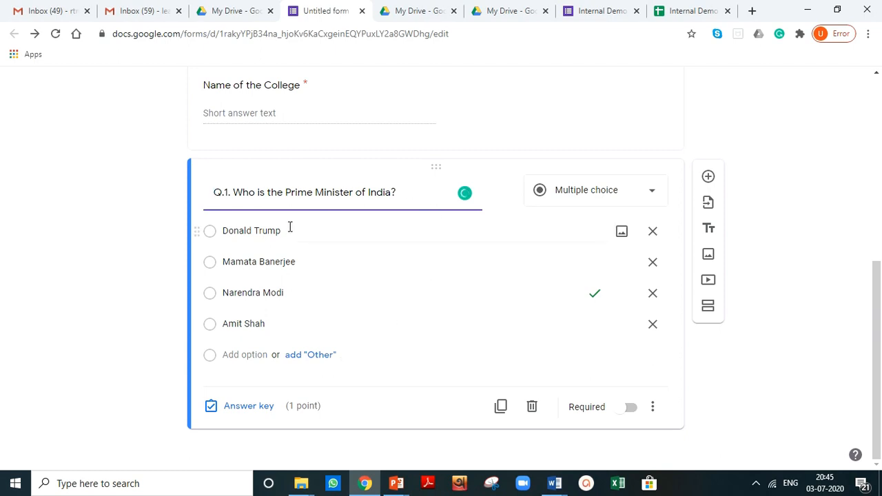
pyautogui.click(173, 231)
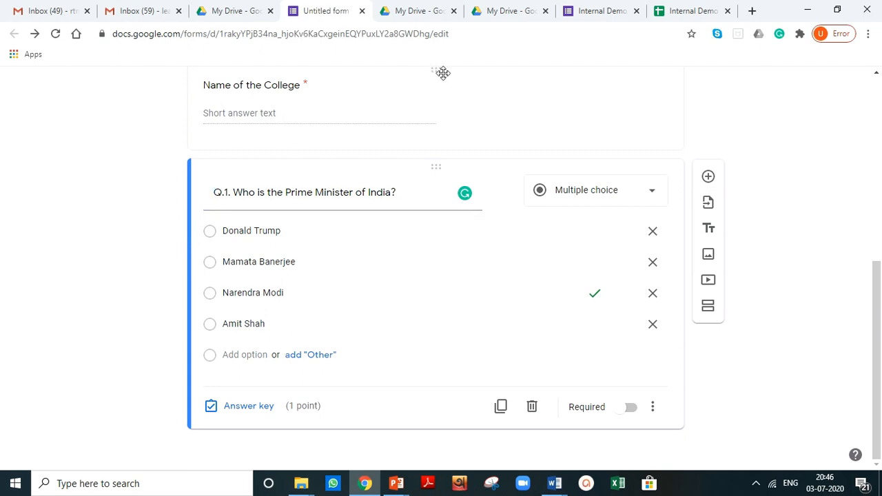
# Step: Switch to the "Internal Demo EDCG 2nd Sem" form and scroll through its questions and options
pyautogui.click(588, 14)
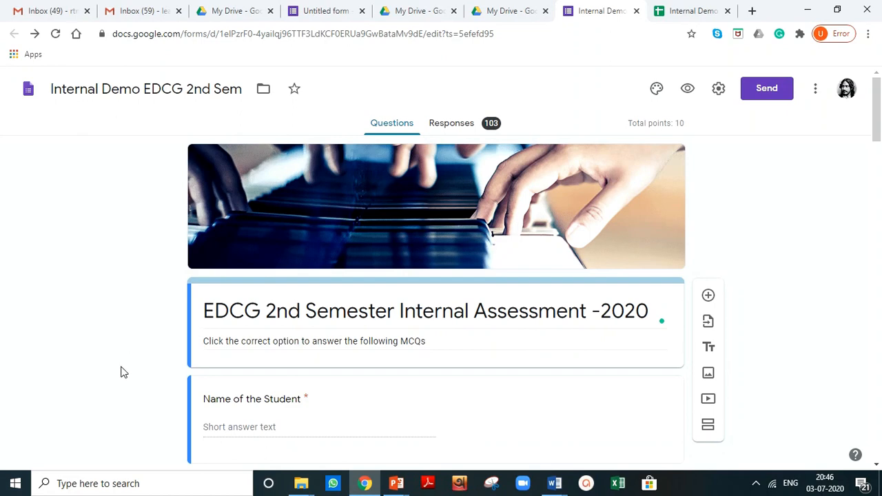
pyautogui.scroll(-2, 120, 368)
pyautogui.scroll(-1, 205, 367)
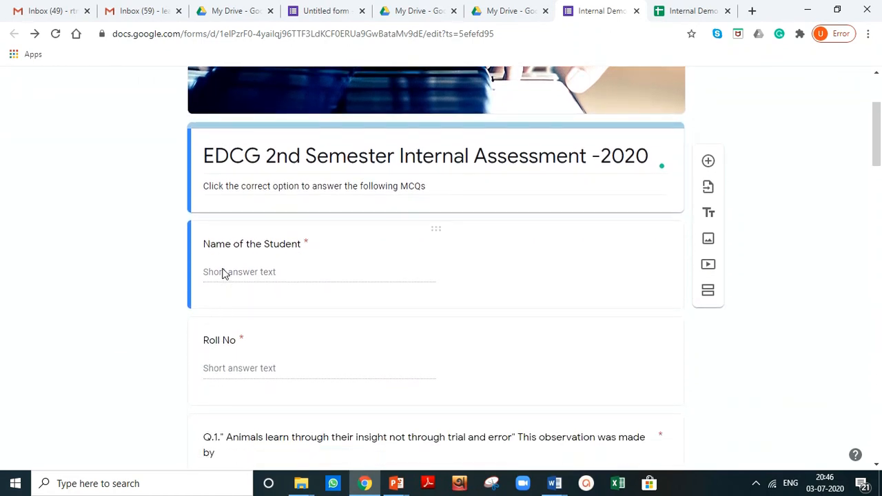
pyautogui.scroll(-3, 137, 365)
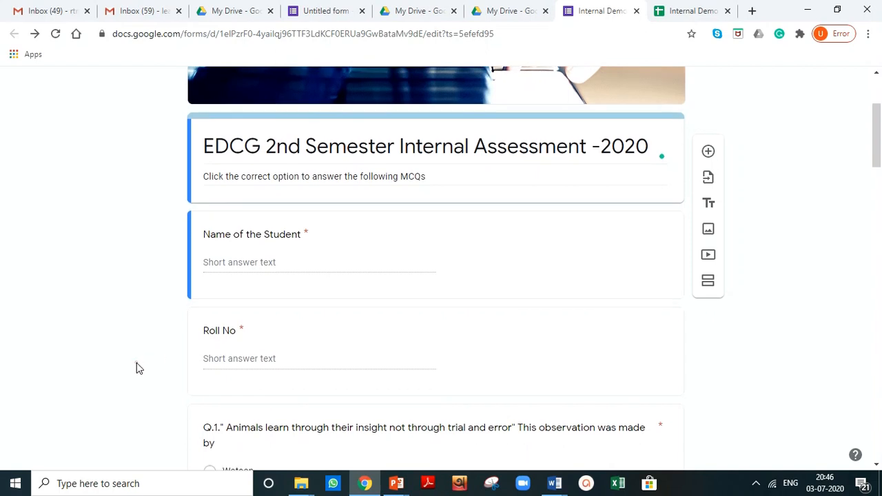
pyautogui.scroll(-2, 136, 368)
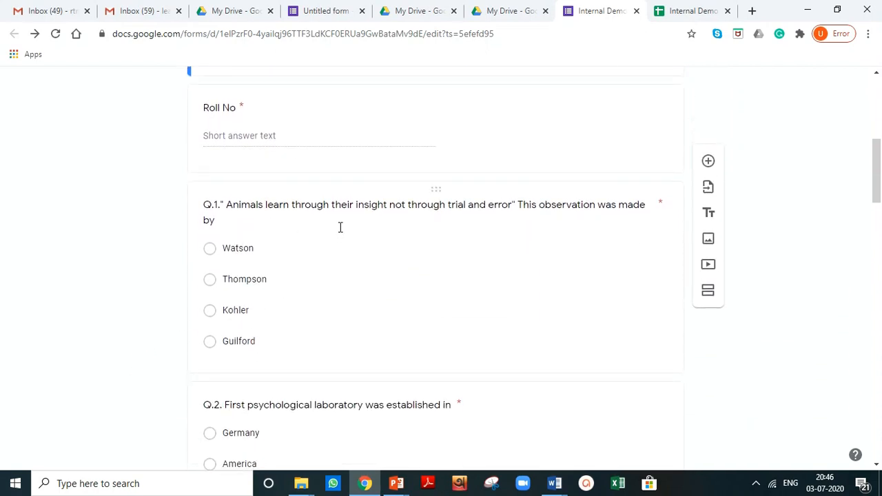
pyautogui.scroll(-1, 269, 266)
pyautogui.scroll(-2, 254, 303)
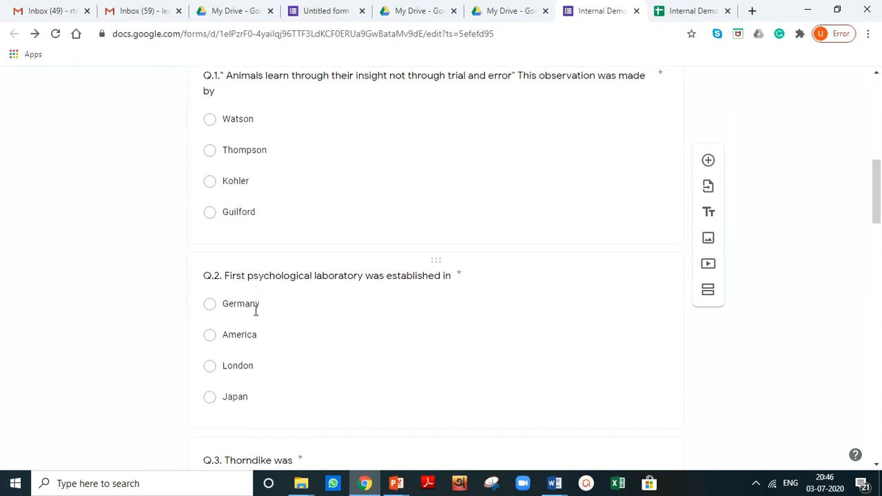
pyautogui.scroll(-15, 254, 311)
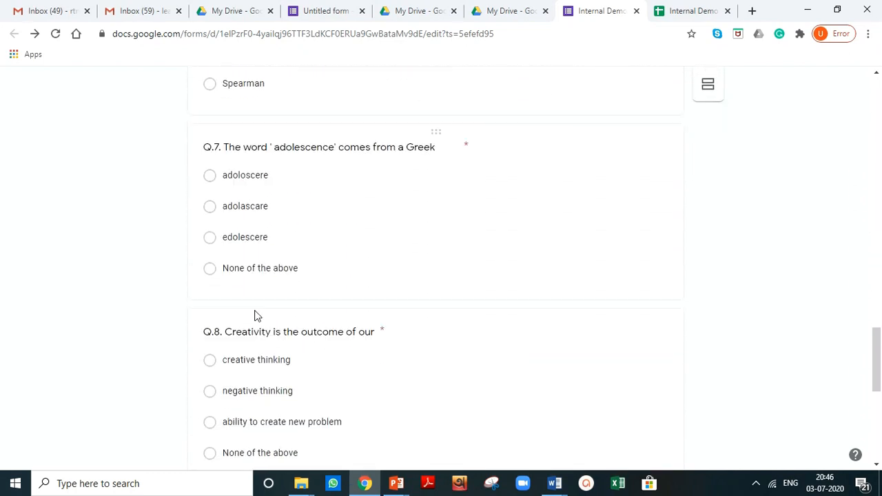
pyautogui.scroll(-6, 254, 313)
pyautogui.scroll(3, 256, 331)
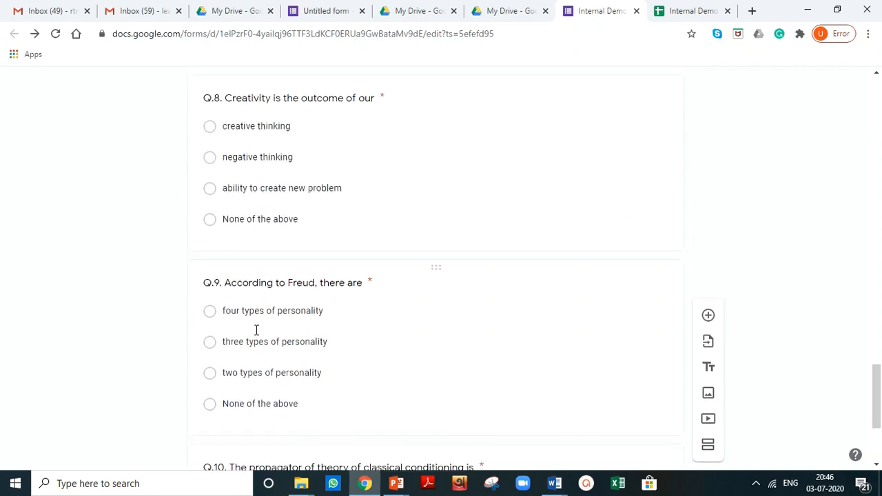
pyautogui.scroll(19, 255, 330)
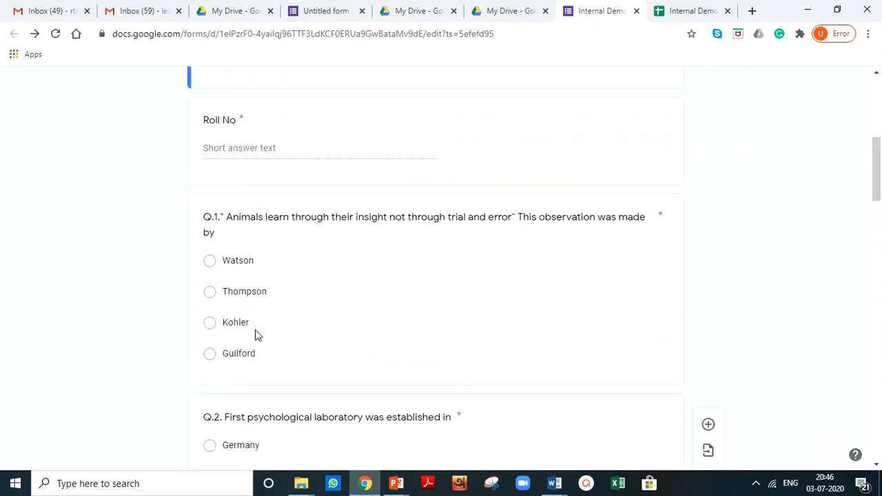
pyautogui.scroll(5, 255, 335)
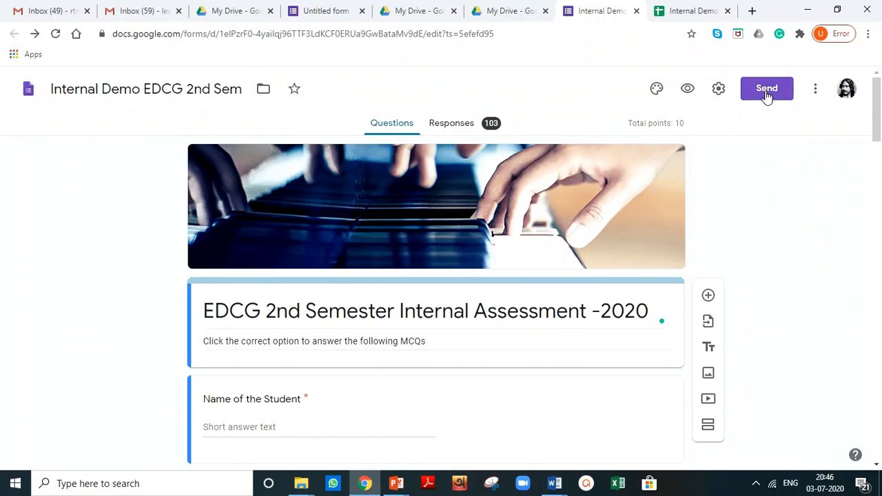
pyautogui.scroll(-1, 610, 248)
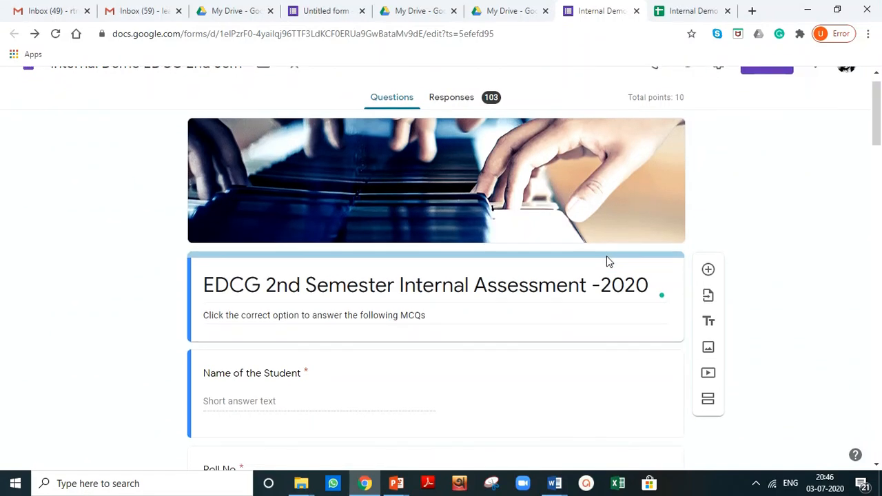
pyautogui.scroll(1, 620, 265)
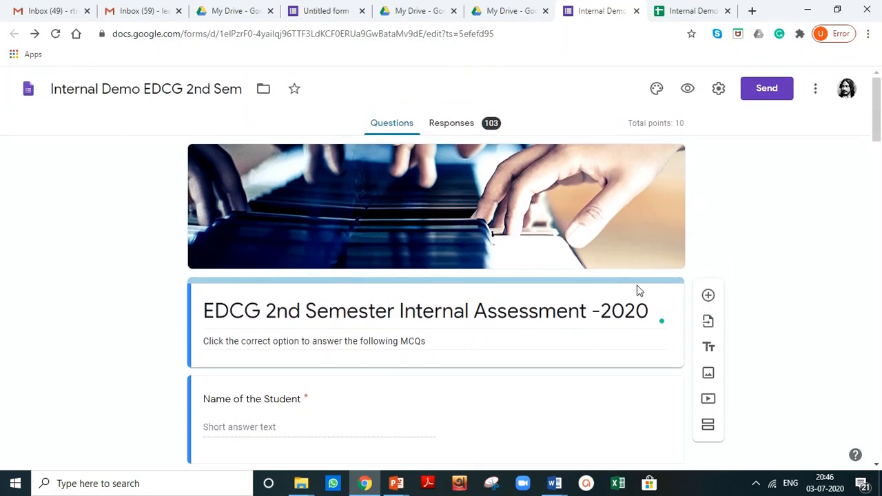
pyautogui.scroll(-2, 535, 341)
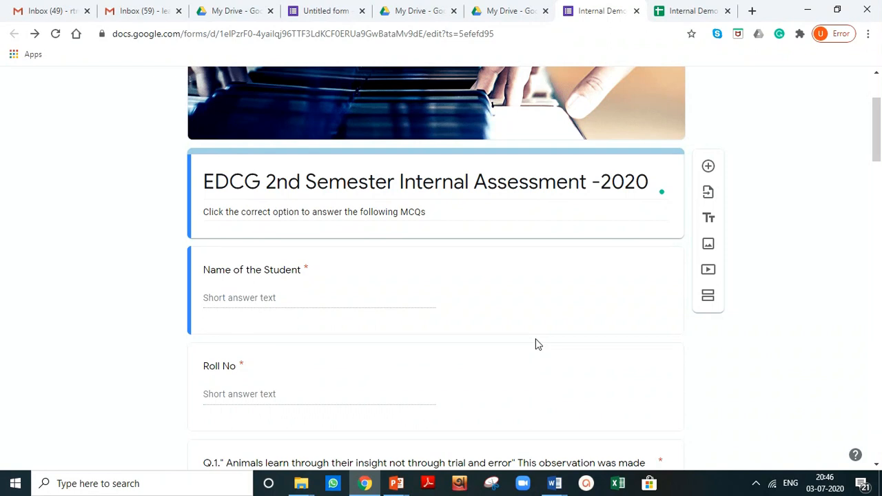
pyautogui.scroll(2, 537, 344)
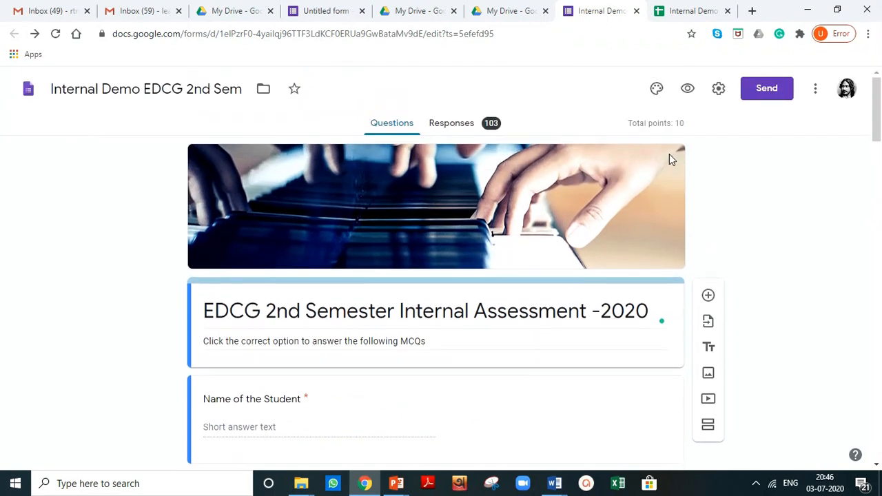
# Step: Open the form preview and fill in the student's name in the Name of the Student field
pyautogui.click(687, 90)
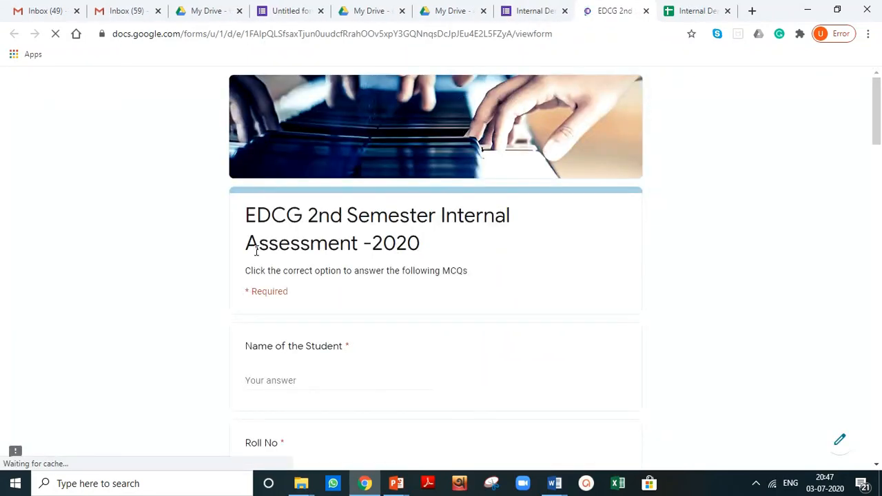
pyautogui.scroll(-1, 215, 282)
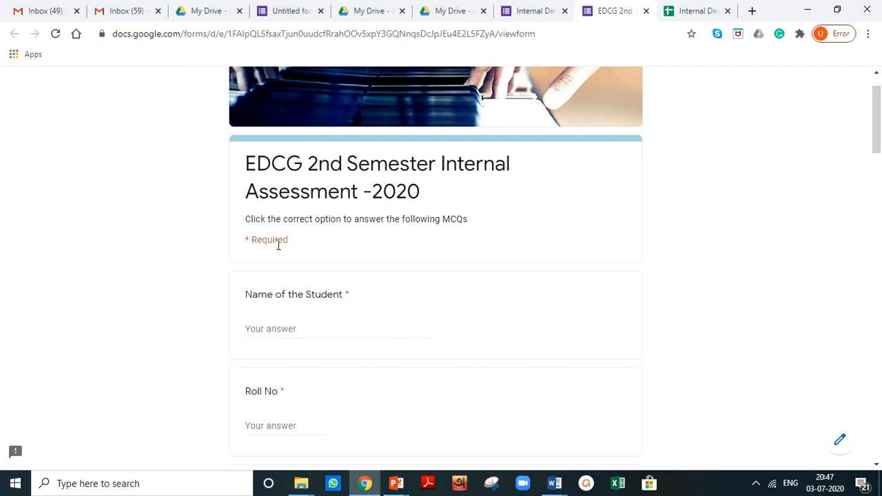
pyautogui.scroll(-1, 289, 250)
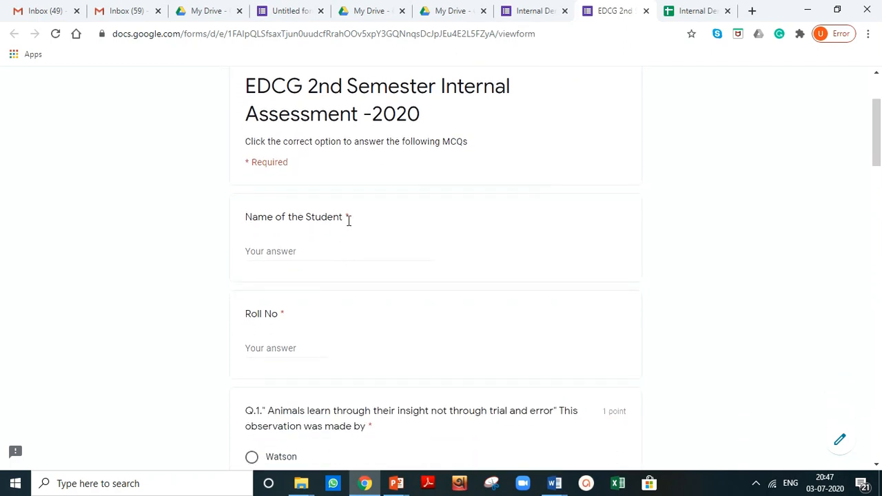
pyautogui.click(289, 251)
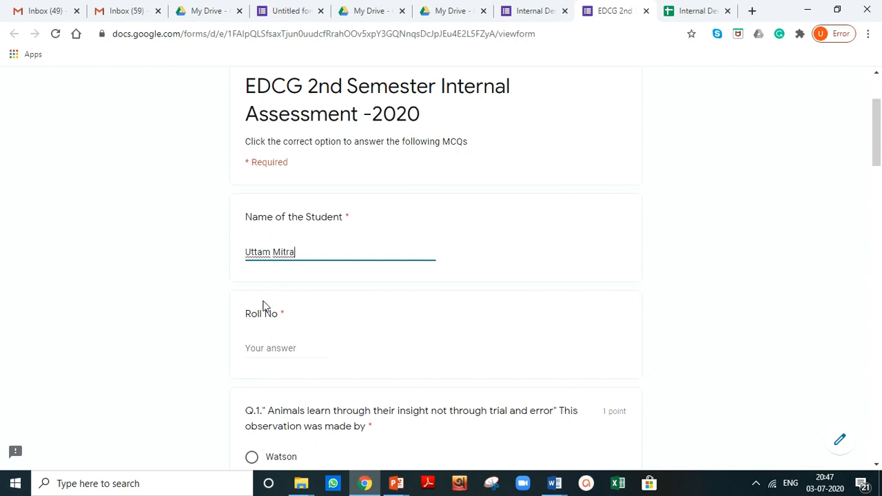
pyautogui.click(207, 319)
pyautogui.scroll(-1, 212, 325)
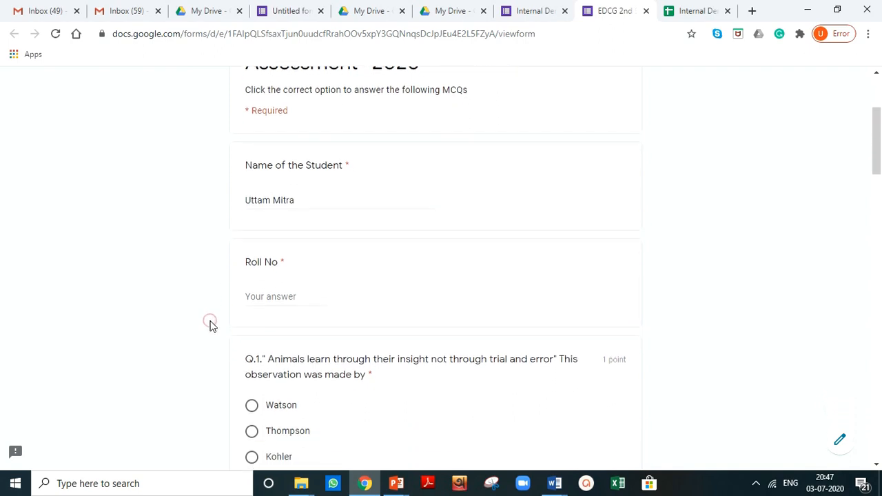
# Step: Enter the student's roll number in the Roll No field
pyautogui.click(270, 270)
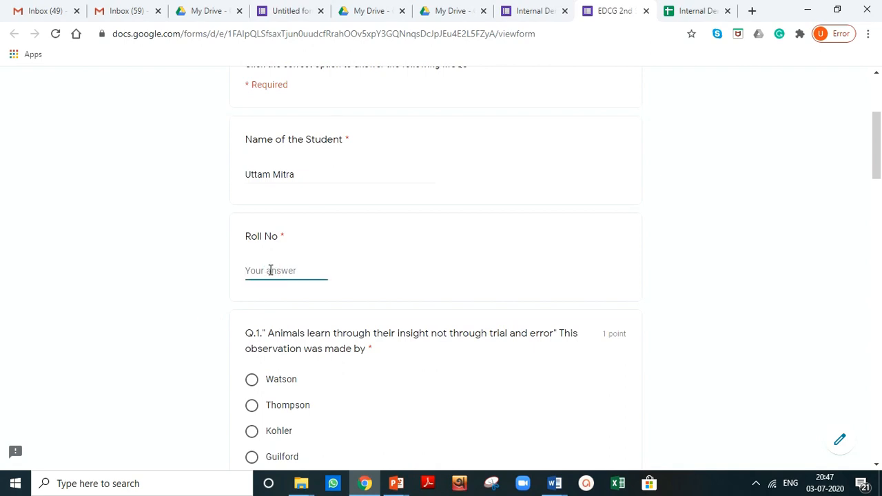
pyautogui.click(200, 311)
pyautogui.scroll(-2, 200, 311)
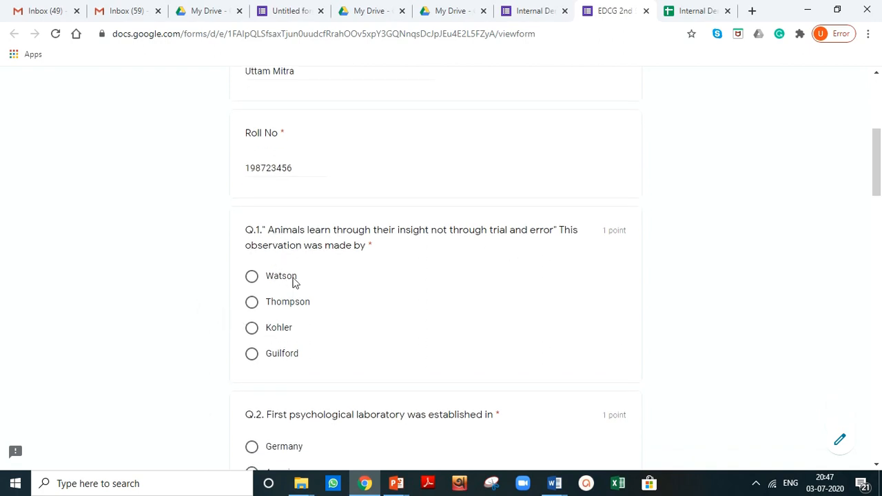
# Step: Answer Q.1 with Kohler and Q.2 with Germany
pyautogui.click(250, 335)
pyautogui.scroll(-1, 211, 360)
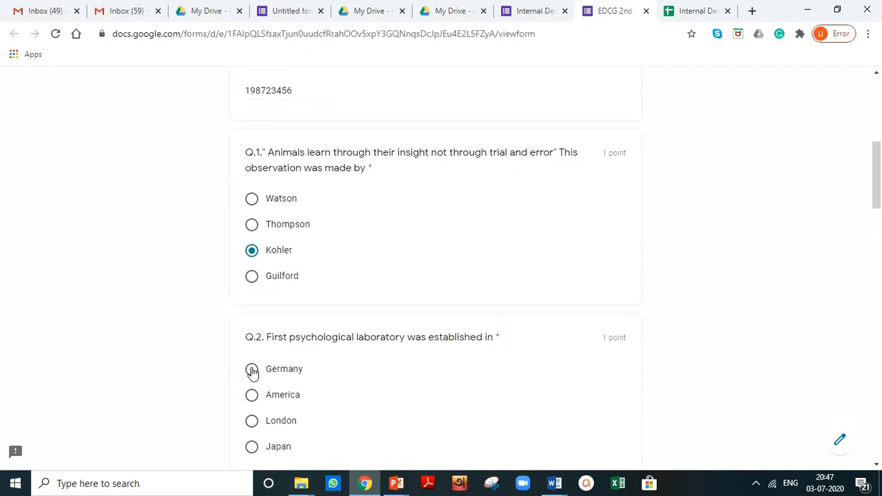
pyautogui.click(251, 370)
pyautogui.click(252, 395)
pyautogui.scroll(-1, 283, 375)
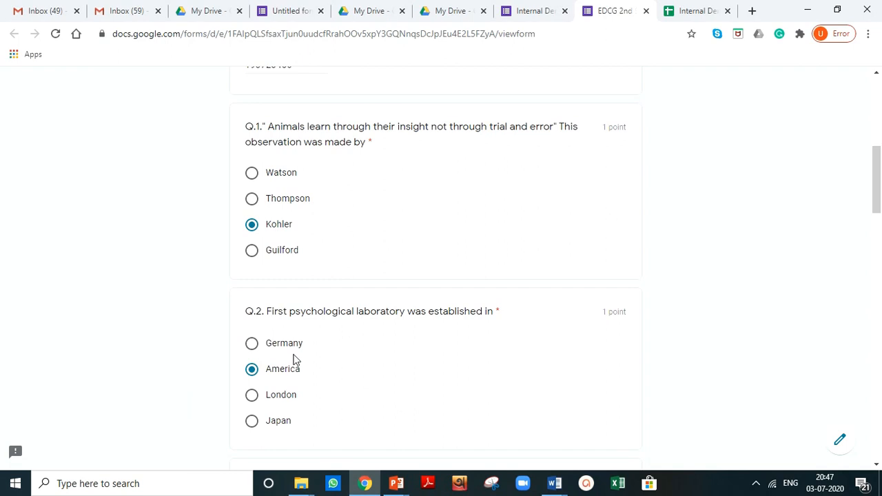
pyautogui.click(253, 347)
# Step: Answer Q.3 with an American psychologist, Q.4 with Thorndike and Q.5 with Skinner
pyautogui.scroll(-1, 199, 407)
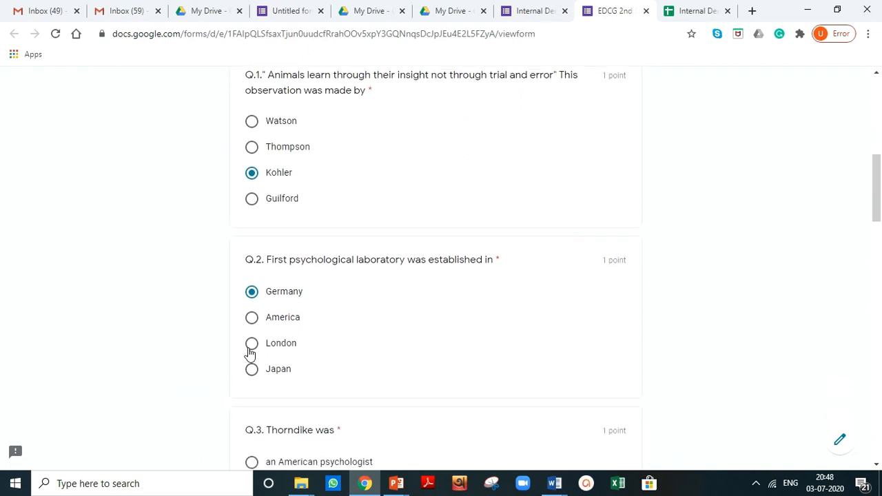
pyautogui.scroll(-3, 251, 345)
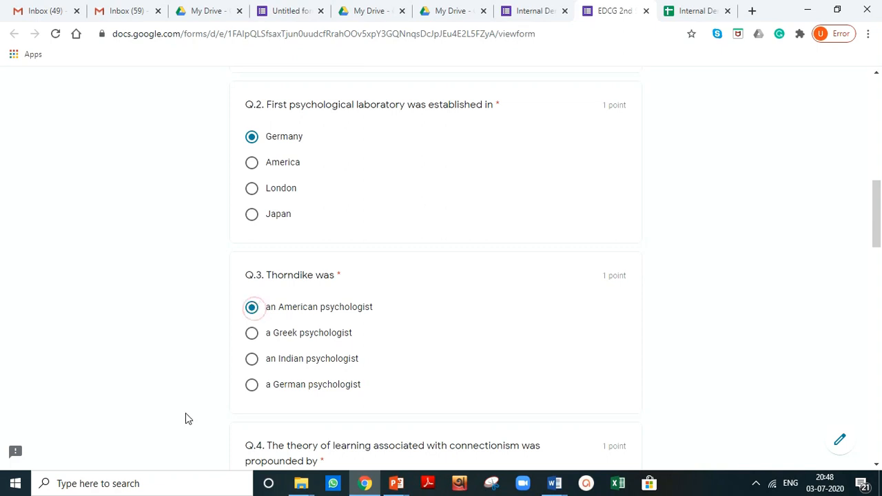
pyautogui.scroll(-4, 185, 413)
pyautogui.click(243, 312)
pyautogui.scroll(-3, 234, 324)
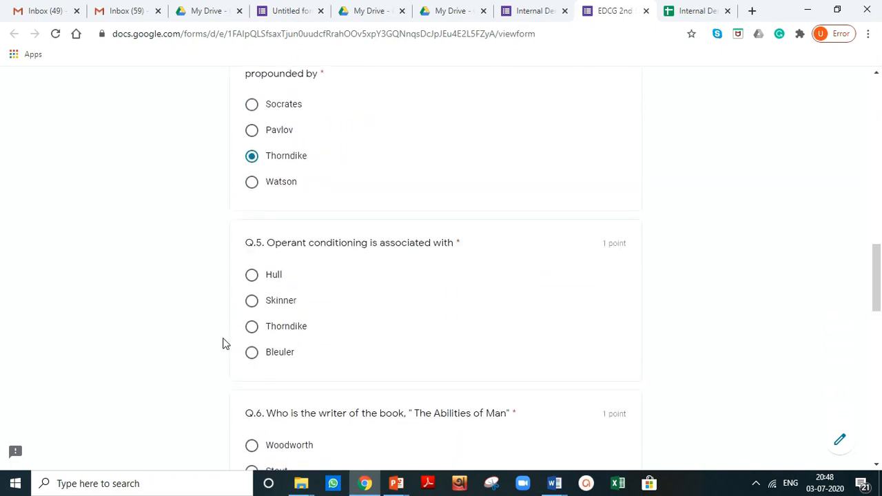
pyautogui.click(252, 303)
pyautogui.scroll(-3, 177, 406)
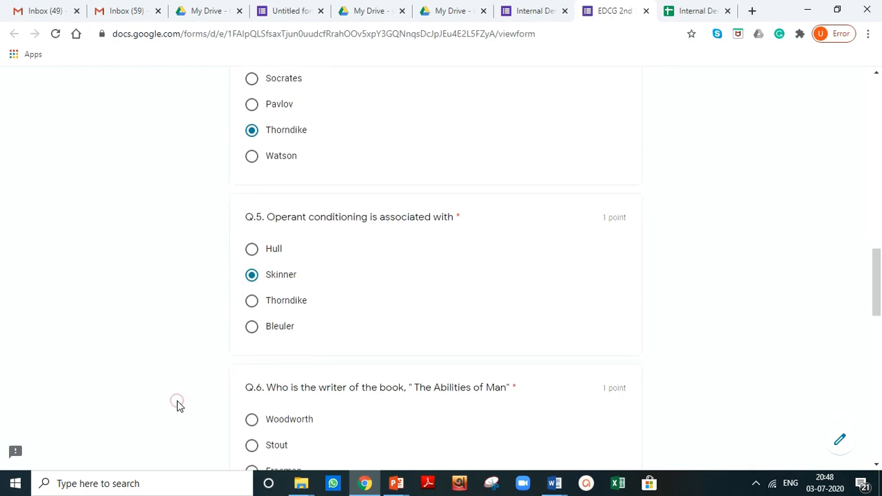
# Step: Answer Q.6 through Q.10, choosing Spearman, adoloscere, creative thinking and Ivan Pavlov
pyautogui.click(252, 370)
pyautogui.scroll(-3, 253, 324)
pyautogui.click(251, 281)
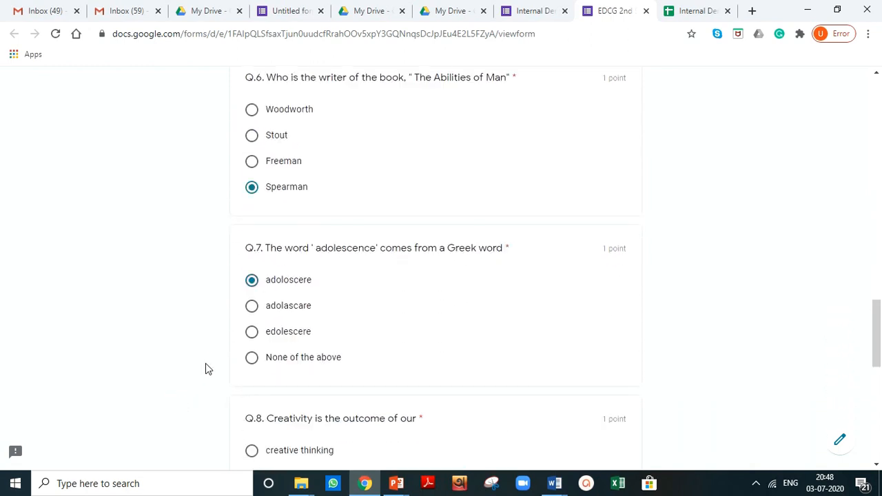
pyautogui.press('Down')
pyautogui.scroll(-2, 197, 384)
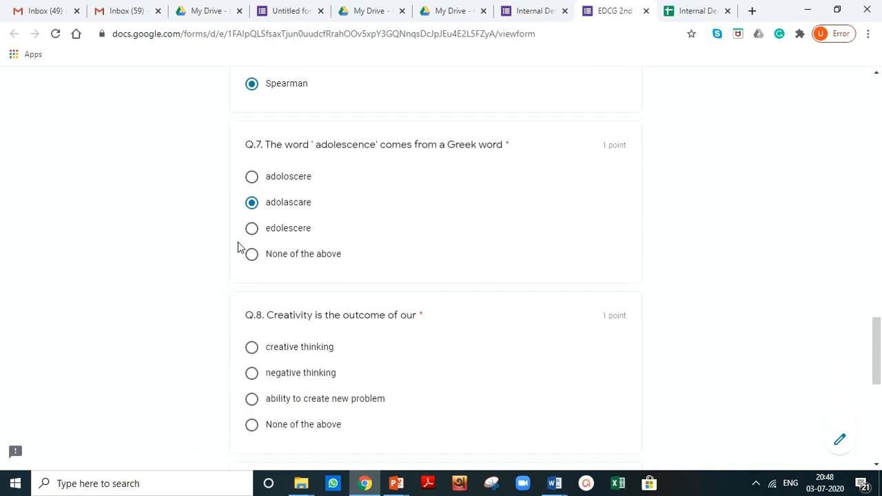
pyautogui.scroll(-5, 254, 178)
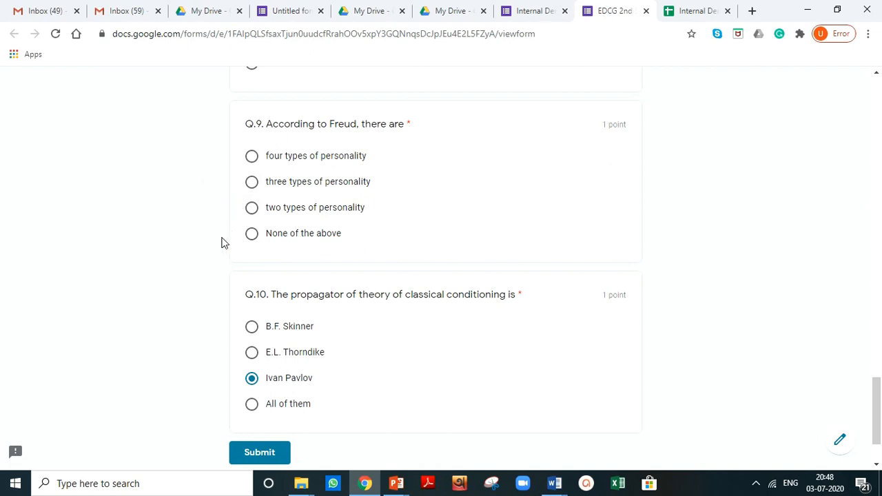
pyautogui.scroll(-1, 211, 264)
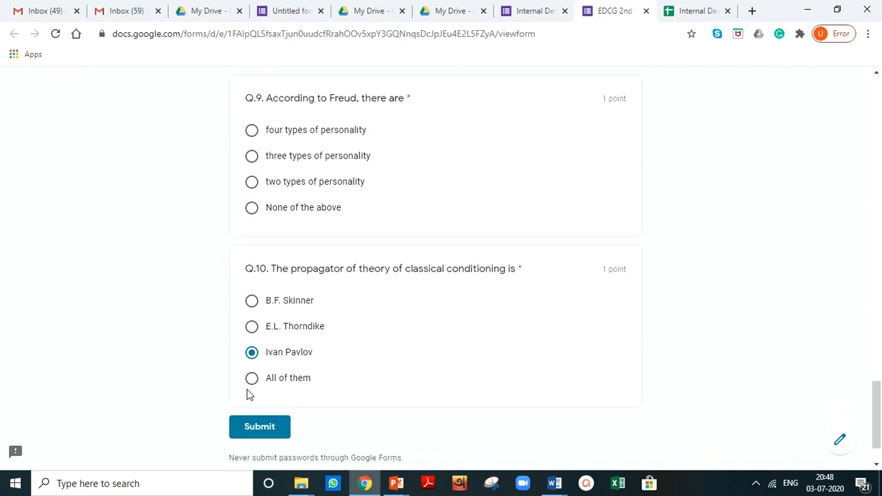
# Step: Answer the missed Q.9 with "two types of personality" and submit the response
pyautogui.click(259, 428)
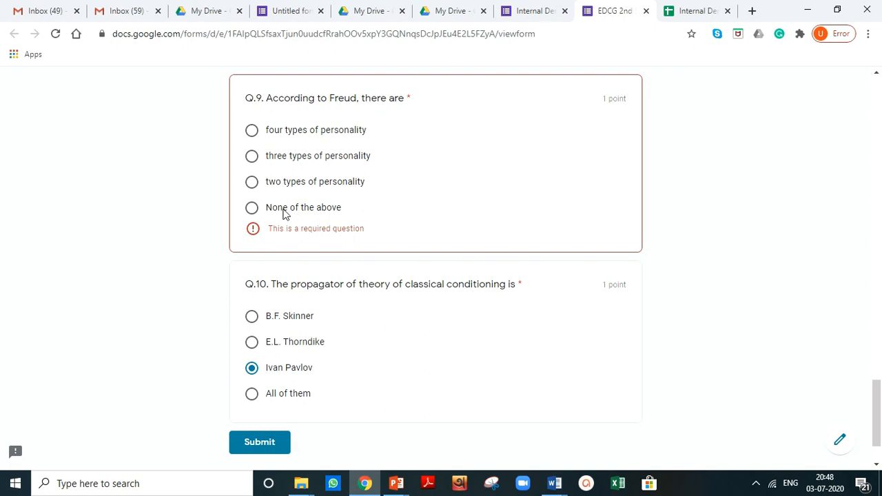
pyautogui.click(252, 158)
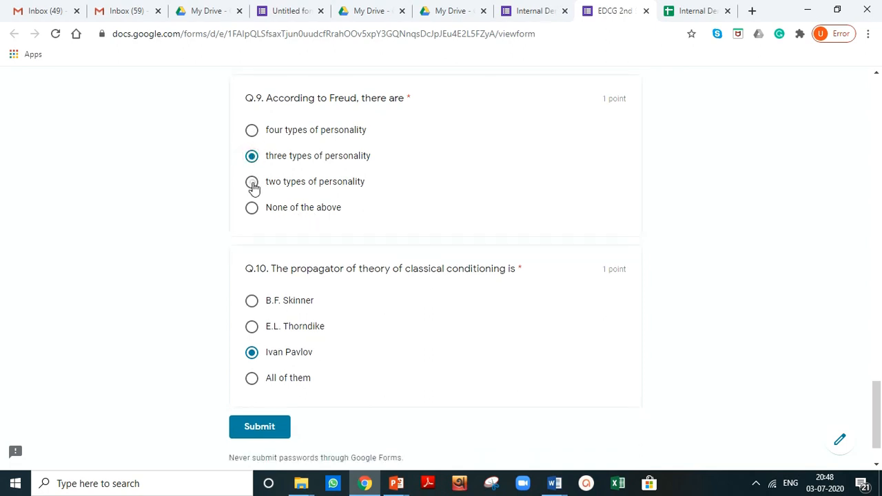
pyautogui.click(252, 183)
pyautogui.scroll(-1, 256, 375)
pyautogui.click(256, 374)
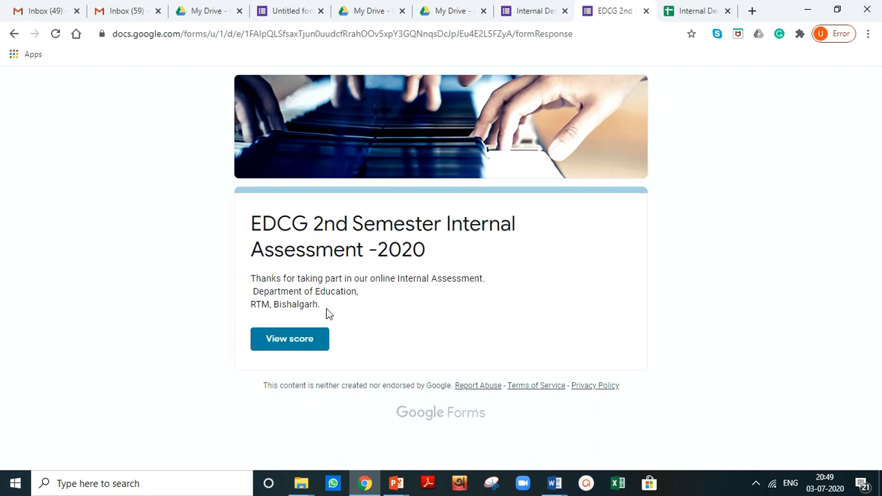
# Step: Open the score view and review the graded answers for each question
pyautogui.click(290, 341)
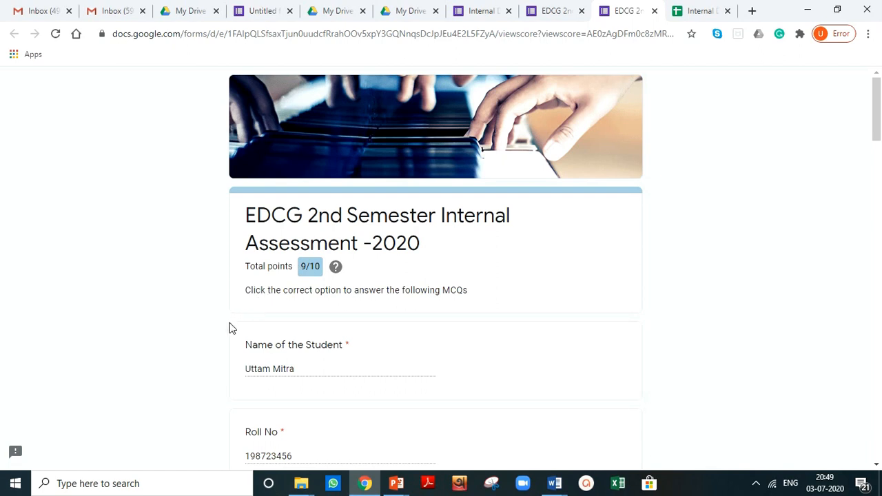
pyautogui.scroll(-4, 222, 336)
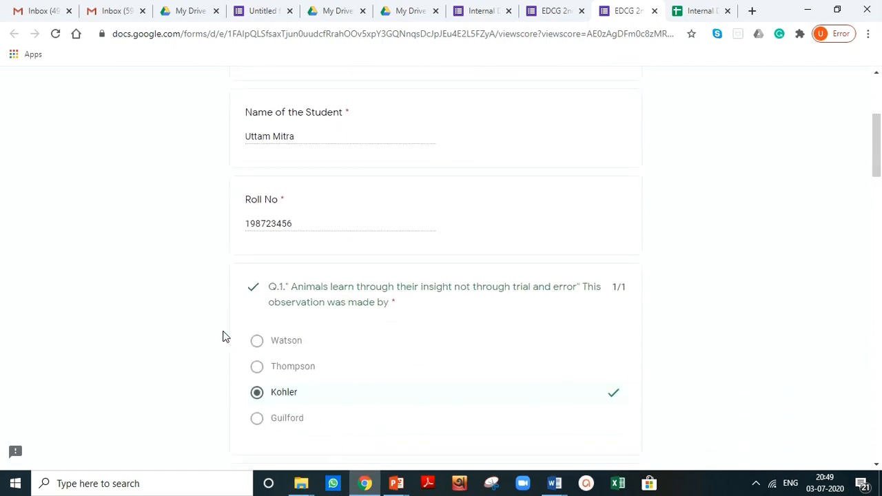
pyautogui.scroll(-2, 223, 336)
pyautogui.scroll(-1, 236, 288)
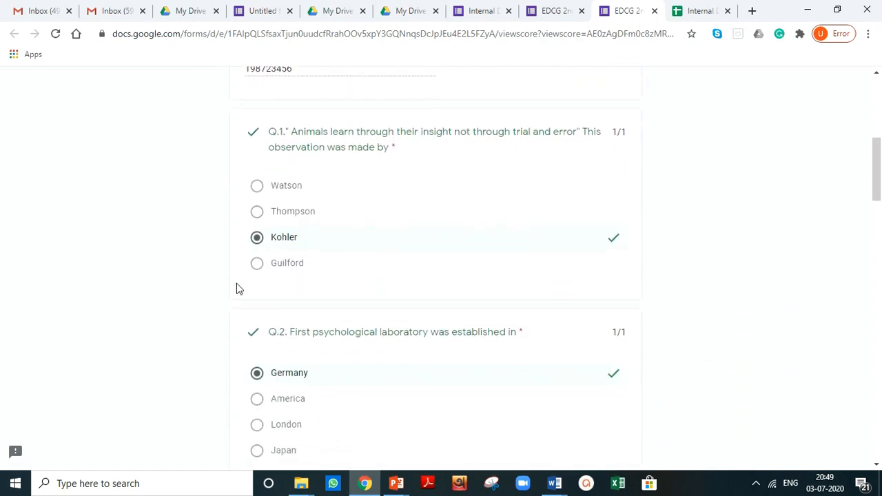
pyautogui.scroll(-6, 236, 287)
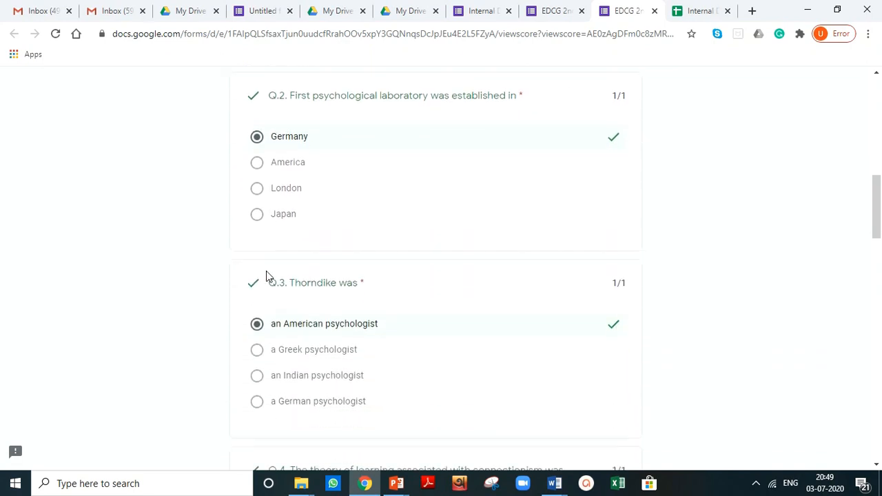
pyautogui.scroll(-9, 268, 276)
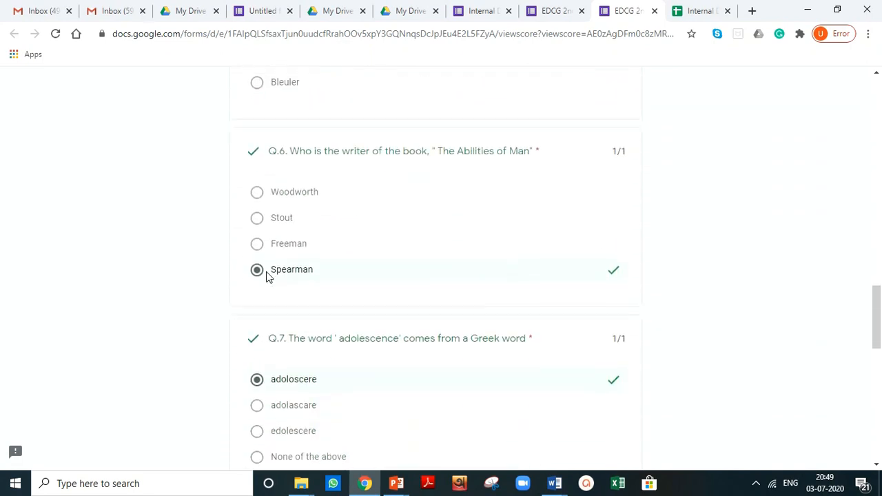
pyautogui.scroll(-3, 268, 275)
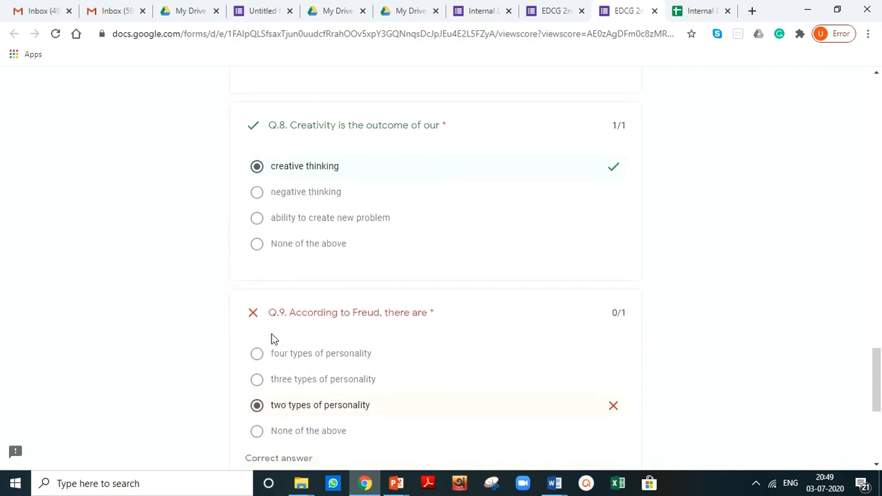
pyautogui.scroll(-1, 271, 338)
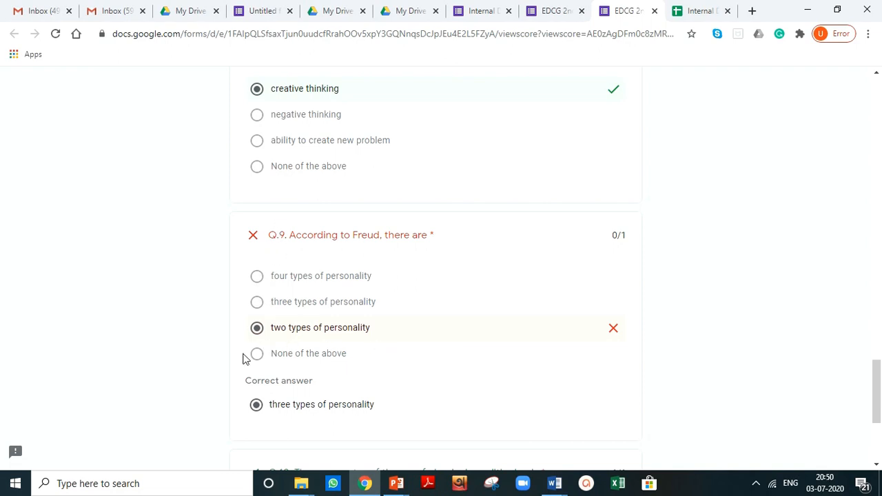
pyautogui.scroll(-2, 196, 372)
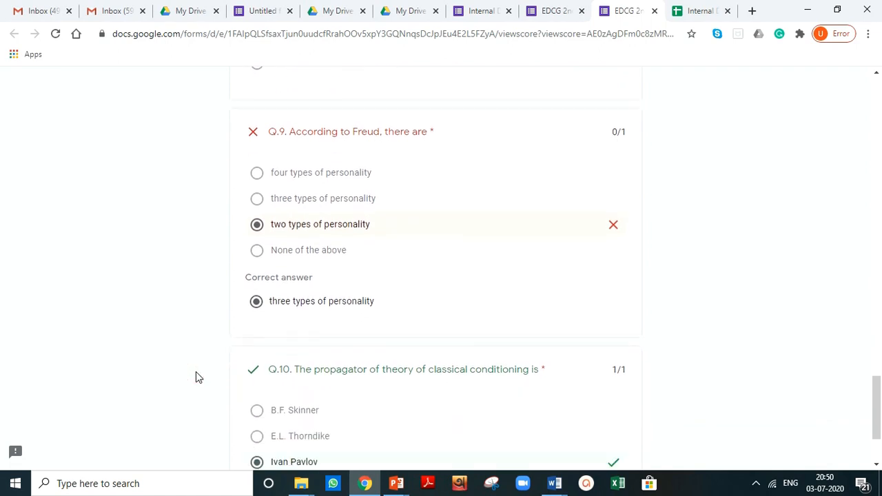
pyautogui.scroll(5, 195, 377)
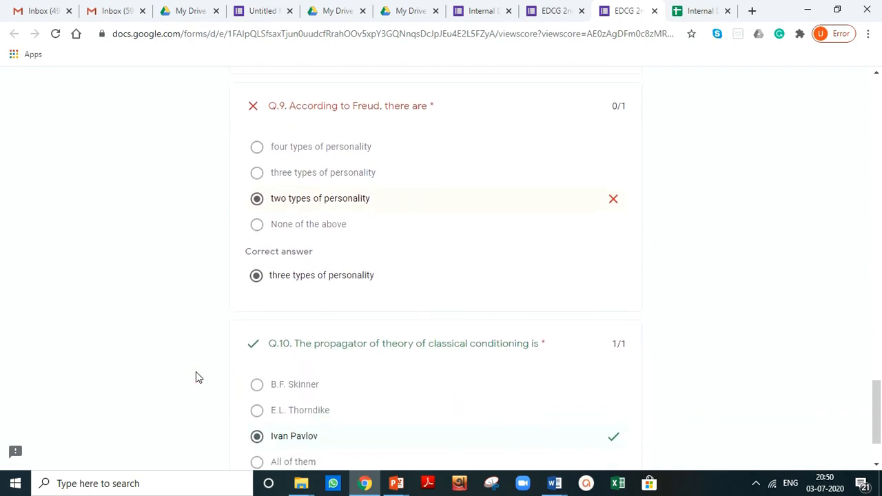
pyautogui.scroll(20, 196, 376)
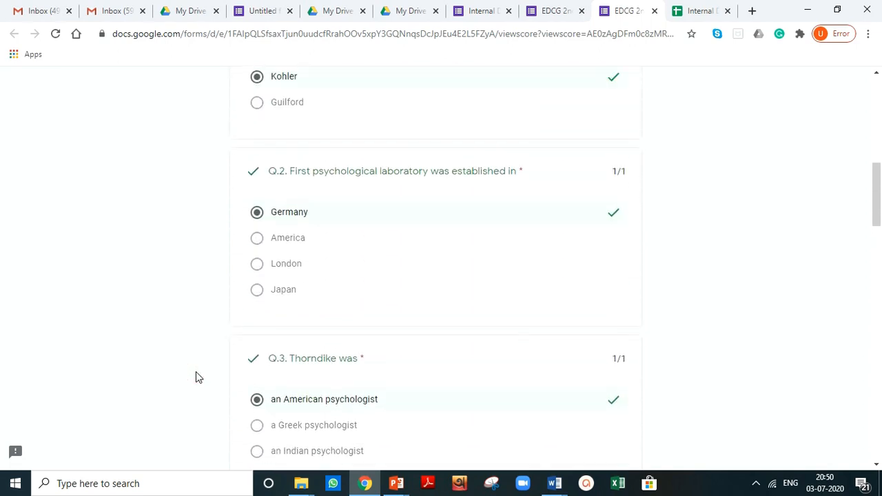
pyautogui.scroll(3, 195, 377)
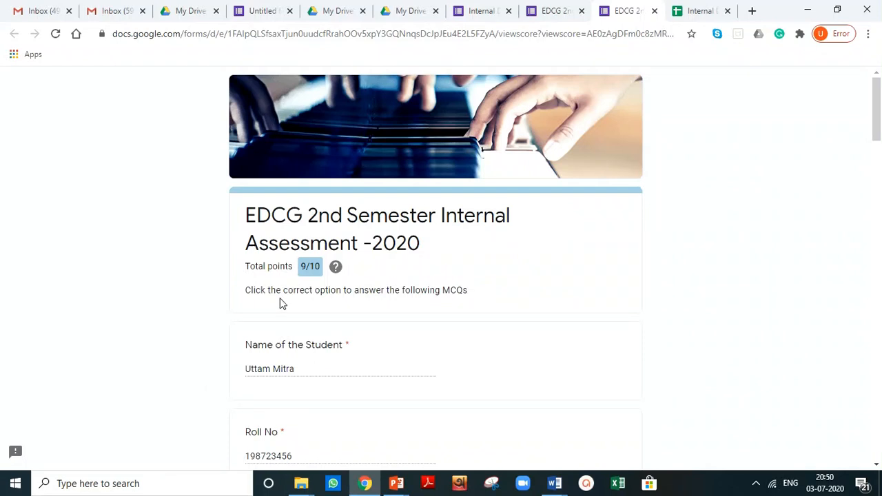
# Step: Switch to the quiz form editor and open the Send form dialog
pyautogui.click(486, 10)
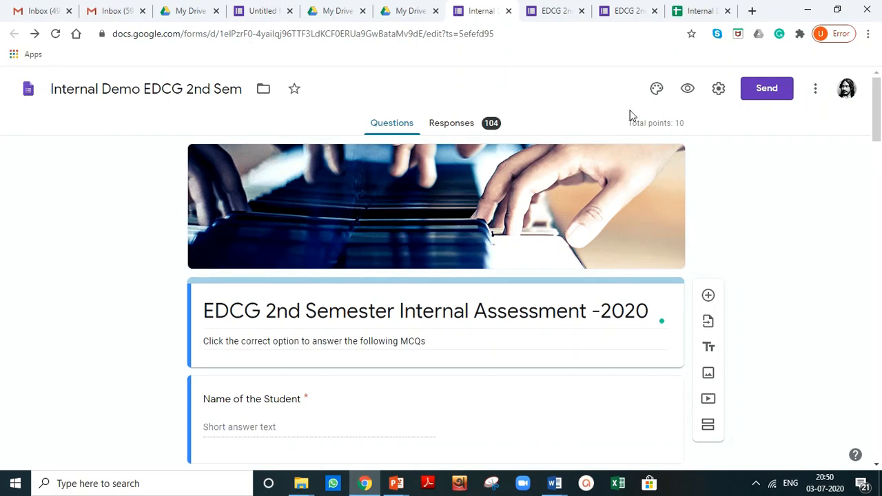
pyautogui.click(761, 94)
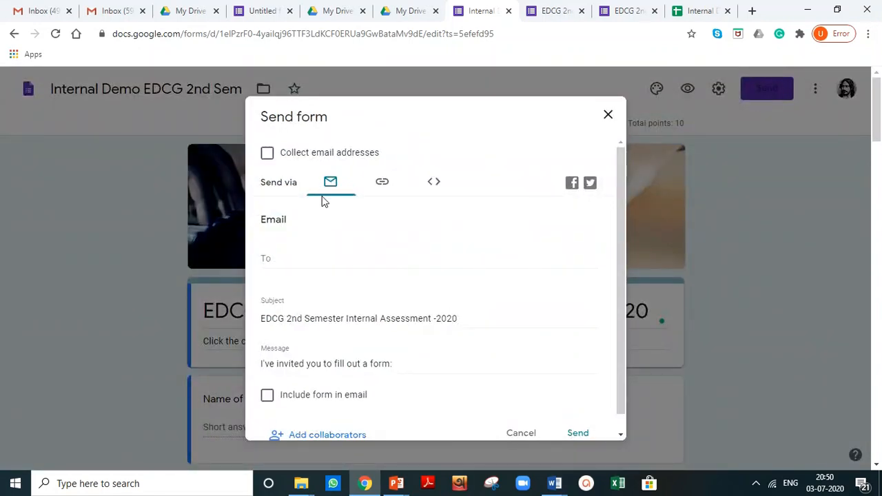
pyautogui.click(283, 258)
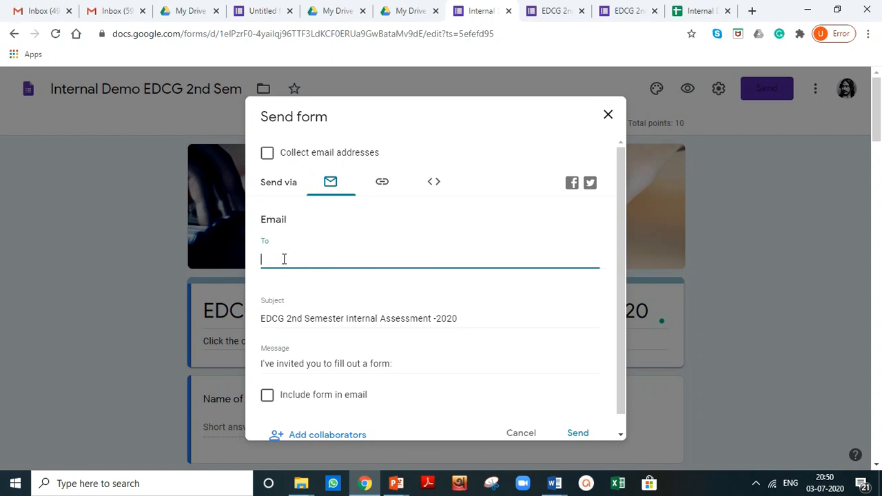
pyautogui.write('utt')
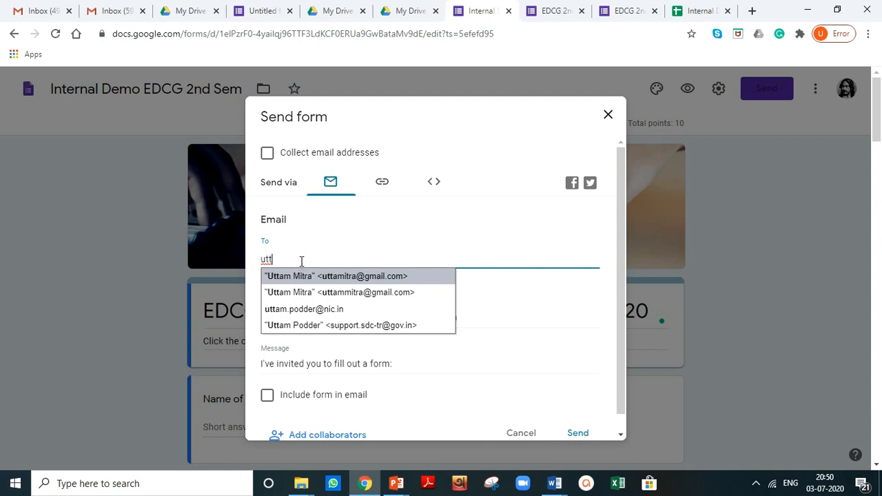
pyautogui.press('BackSpace')
pyautogui.press('BackSpace')
pyautogui.press('BackSpace')
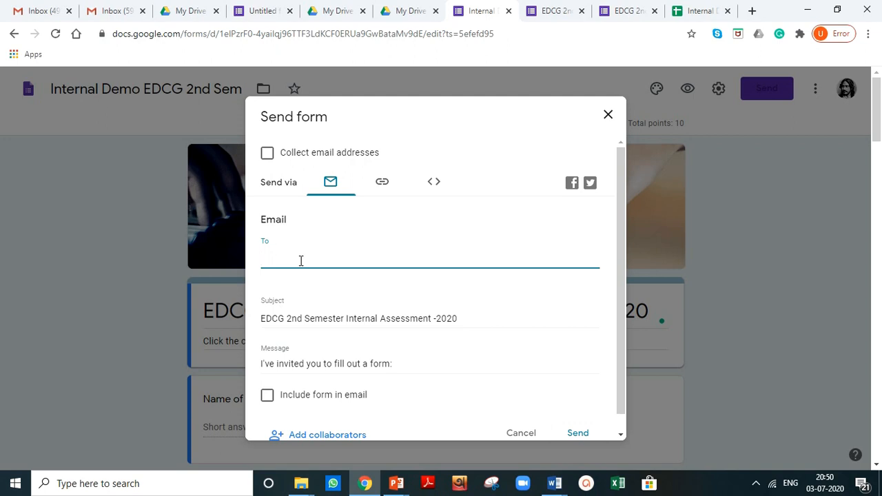
# Step: Copy a shortened link to the form for sharing and close the Send form dialog
pyautogui.click(384, 183)
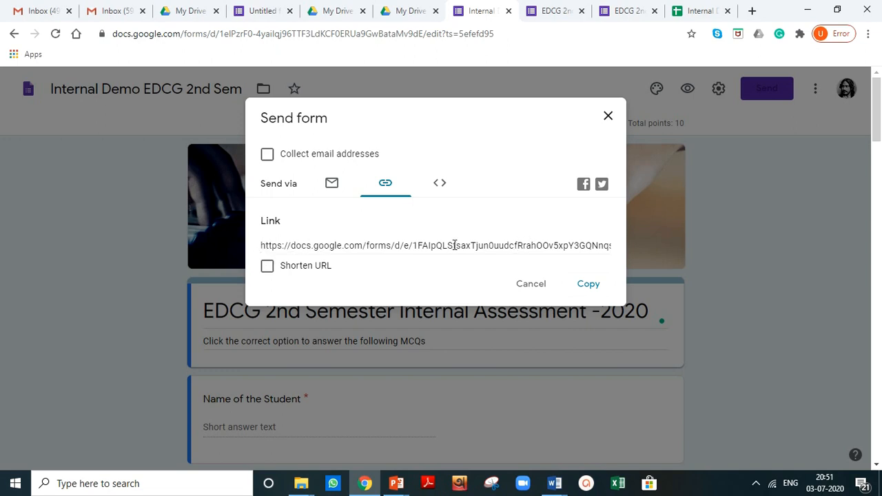
pyautogui.click(267, 268)
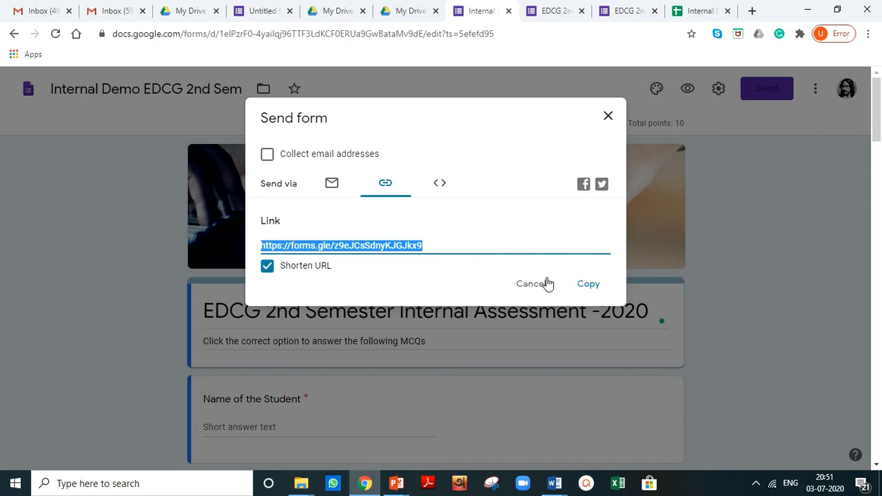
pyautogui.click(583, 291)
pyautogui.click(609, 118)
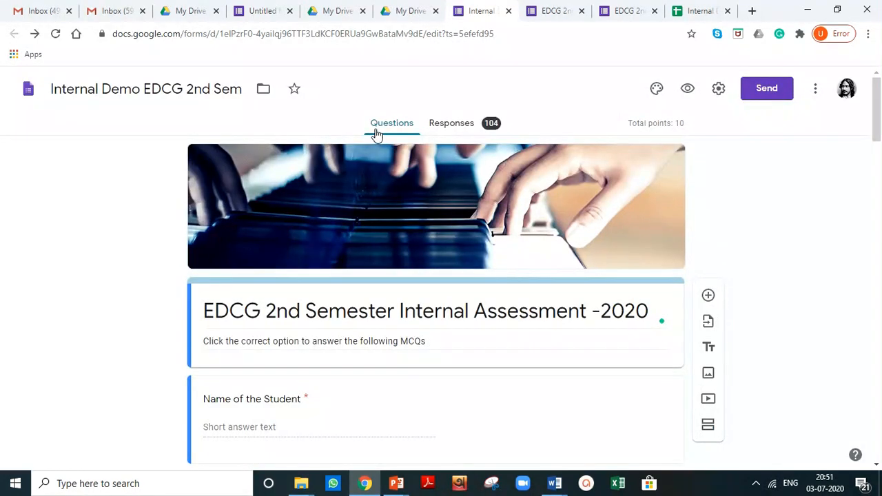
pyautogui.scroll(-3, 411, 155)
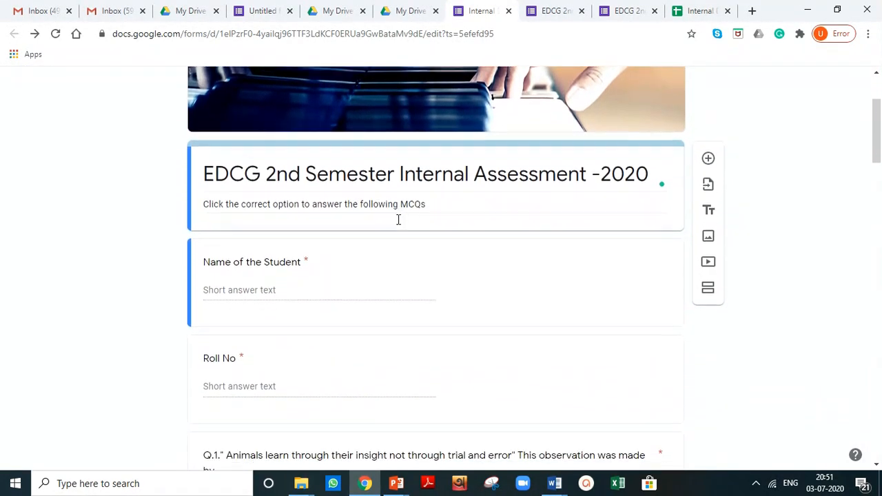
pyautogui.scroll(3, 397, 225)
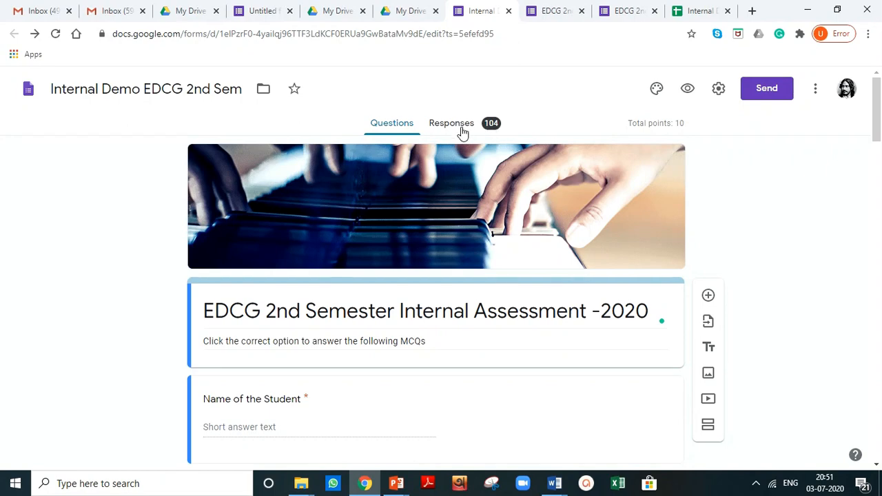
# Step: Open the form's responses and switch to the Summary view
pyautogui.click(461, 132)
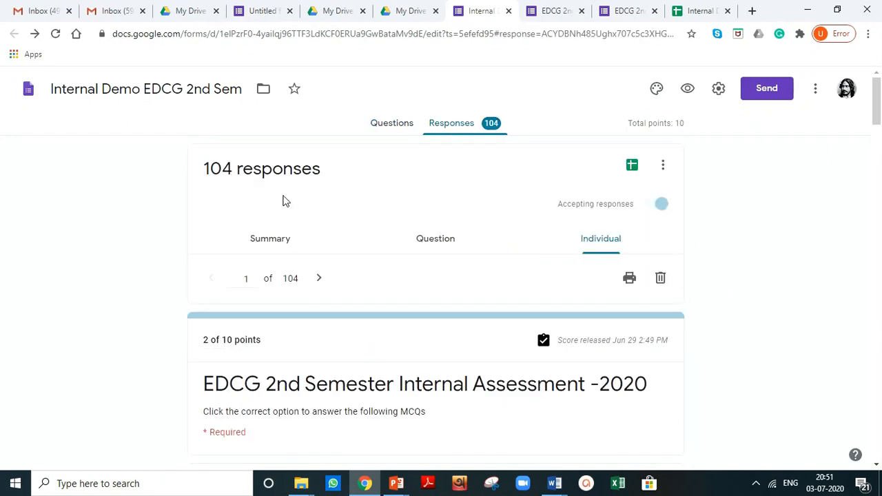
pyautogui.press('Down')
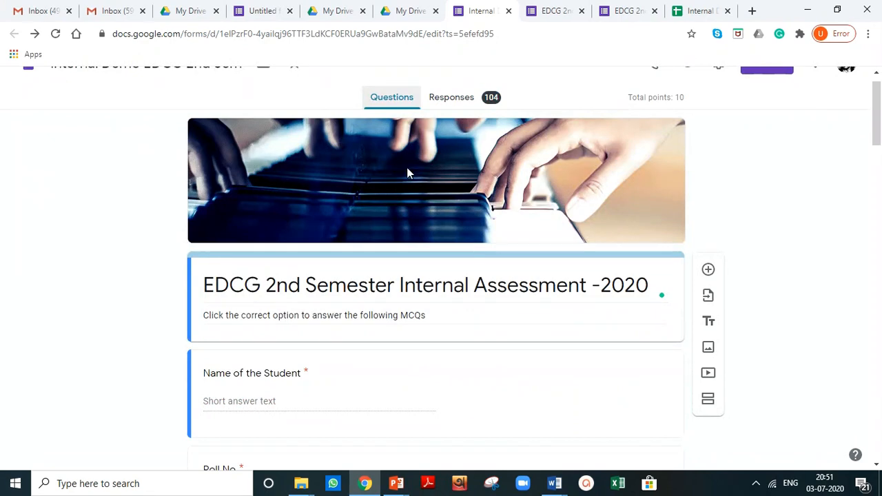
pyautogui.click(460, 98)
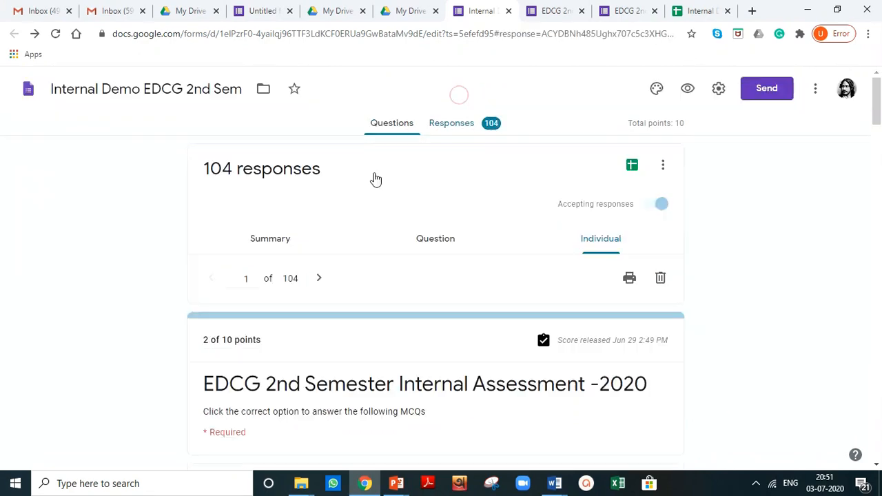
pyautogui.scroll(-2, 119, 292)
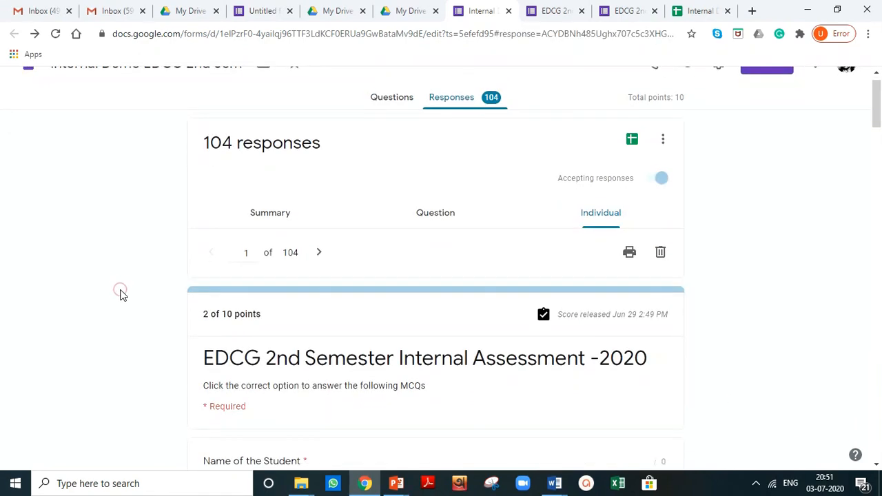
pyautogui.scroll(2, 120, 295)
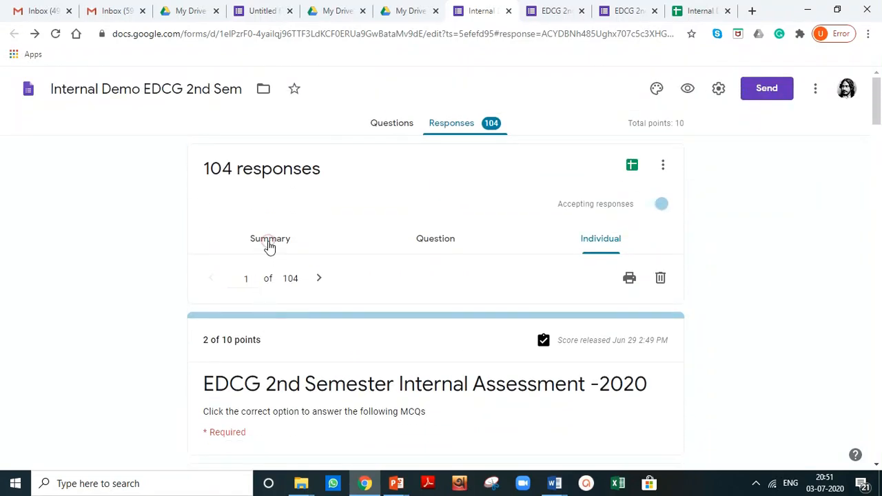
pyautogui.click(269, 241)
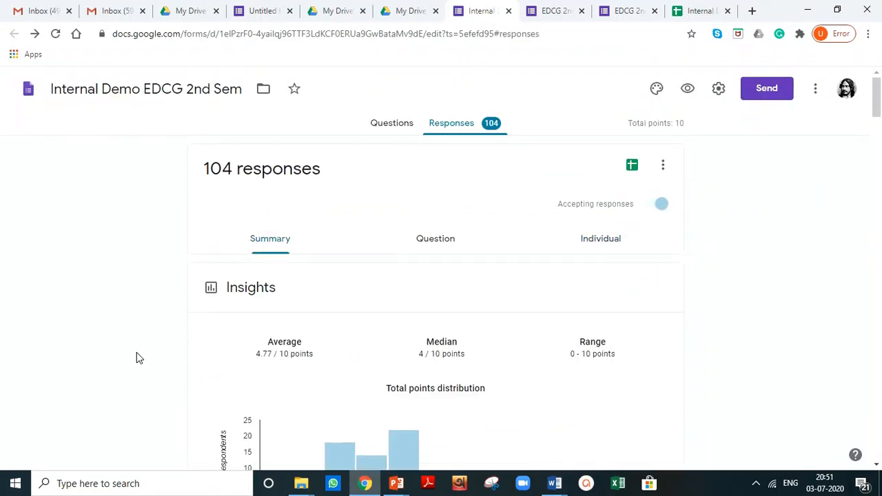
pyautogui.press('Right')
pyautogui.click(276, 239)
# Step: Examine the score insights, frequently missed questions and per-question answer charts in the summary
pyautogui.scroll(-1, 276, 200)
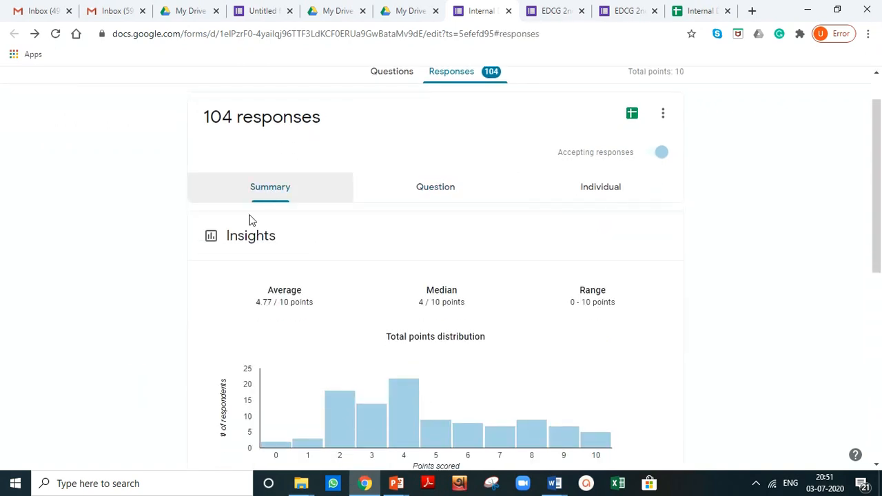
pyautogui.scroll(-2, 154, 307)
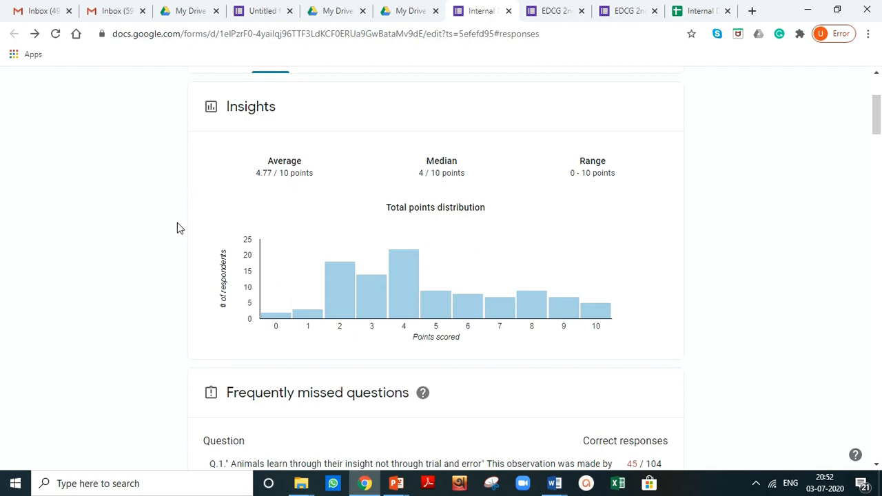
pyautogui.scroll(-5, 177, 227)
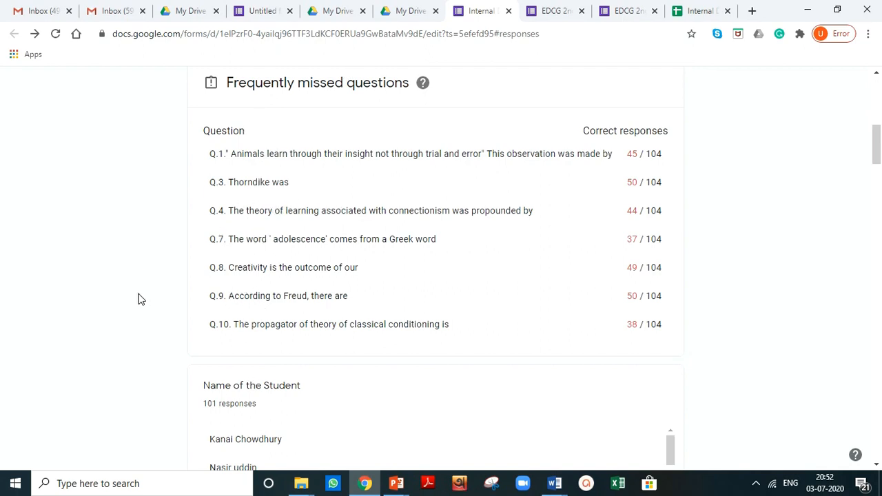
pyautogui.scroll(-5, 138, 297)
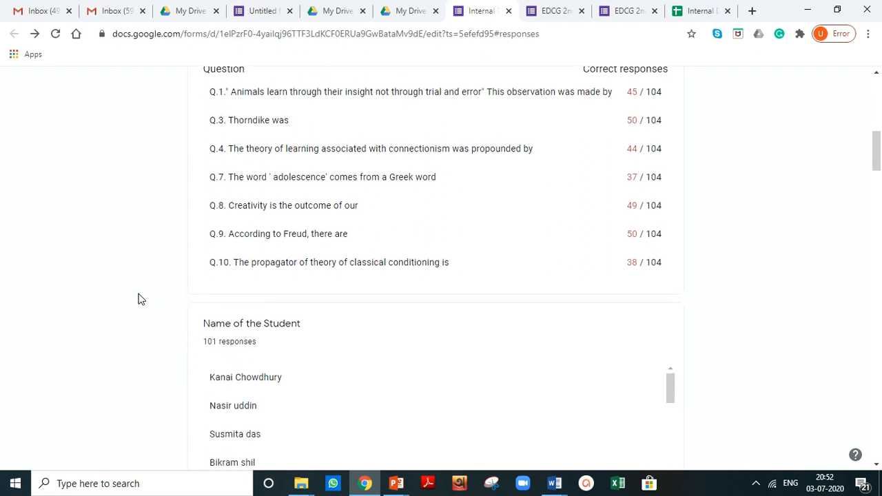
pyautogui.scroll(-9, 138, 297)
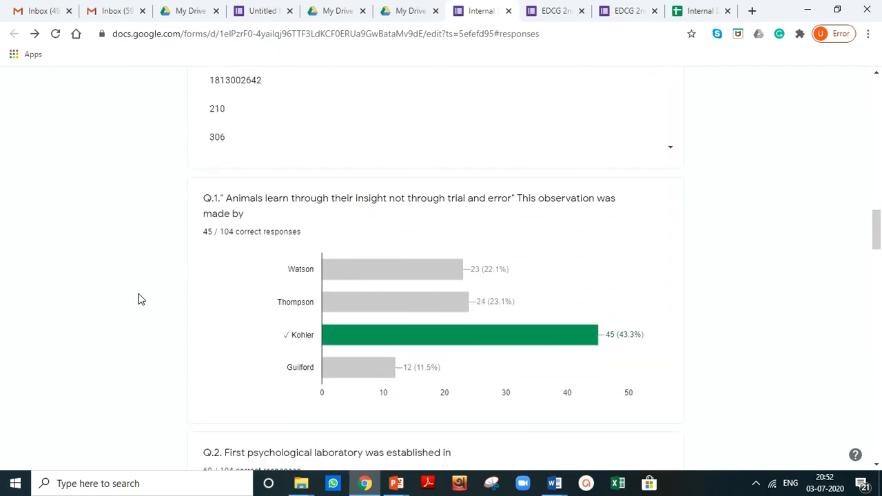
pyautogui.scroll(1, 138, 299)
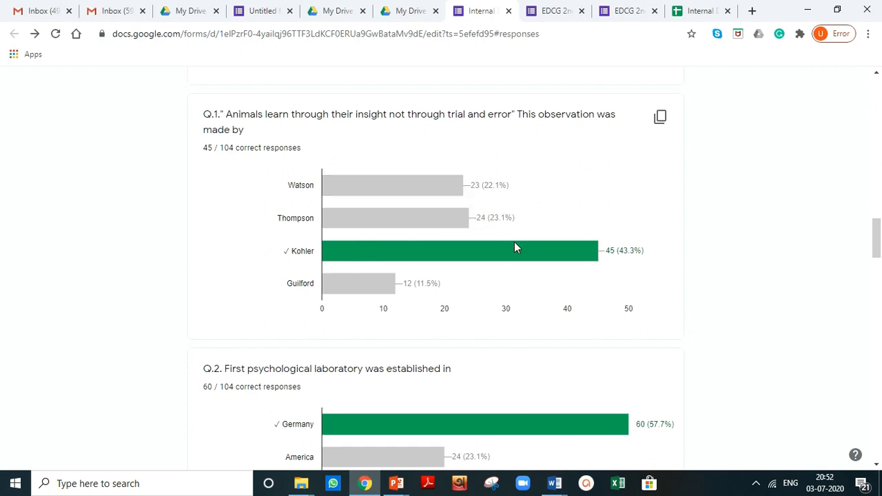
pyautogui.moveTo(581, 257)
pyautogui.scroll(-1, 529, 294)
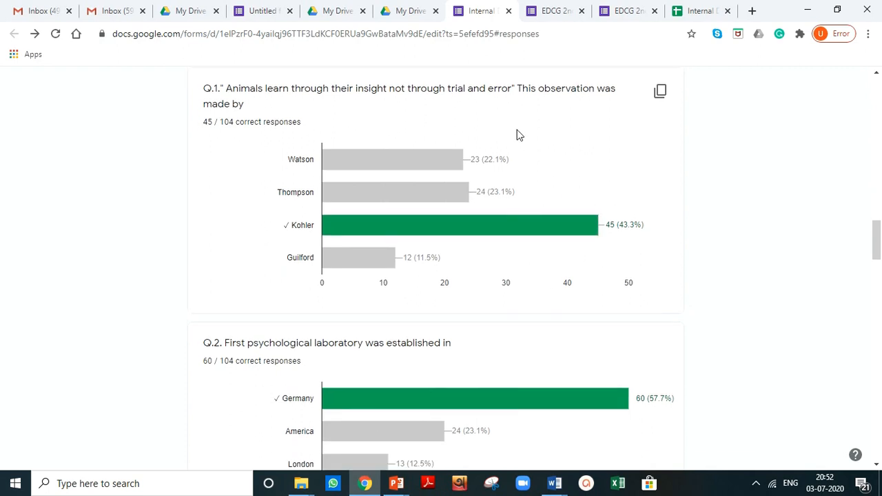
pyautogui.scroll(3, 553, 112)
pyautogui.scroll(15, 555, 112)
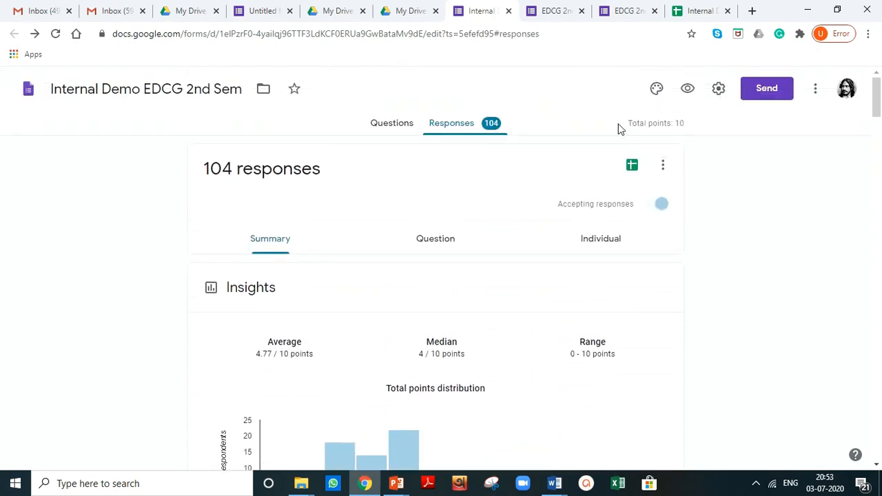
# Step: Switch to the Individual responses view and review the first student's graded answers
pyautogui.click(600, 245)
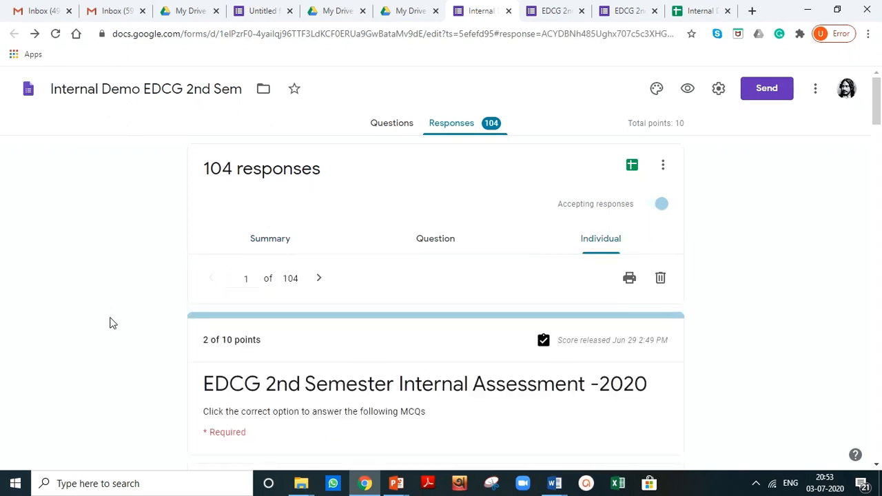
pyautogui.scroll(-3, 113, 324)
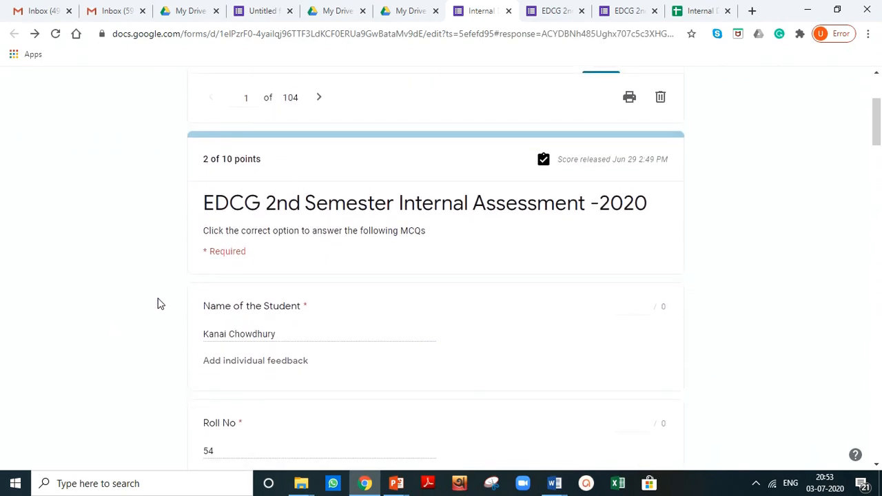
pyautogui.scroll(-1, 169, 291)
pyautogui.scroll(-1, 219, 278)
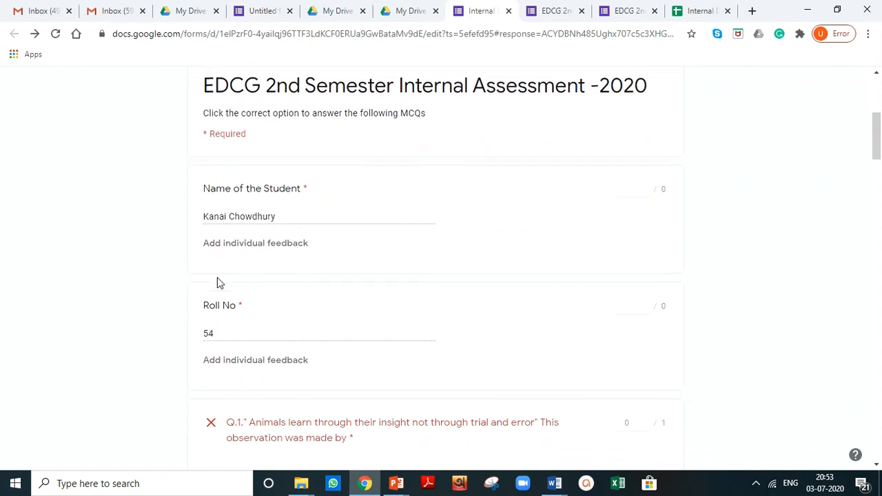
pyautogui.scroll(-5, 217, 277)
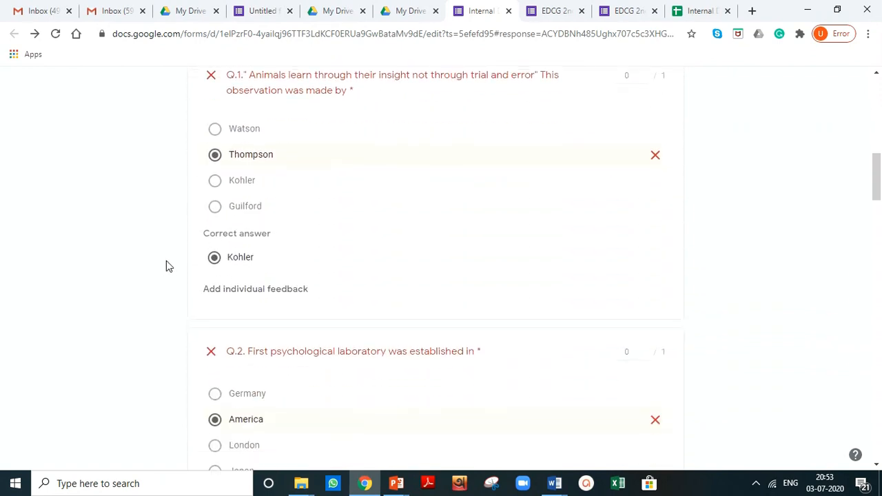
pyautogui.scroll(3, 166, 266)
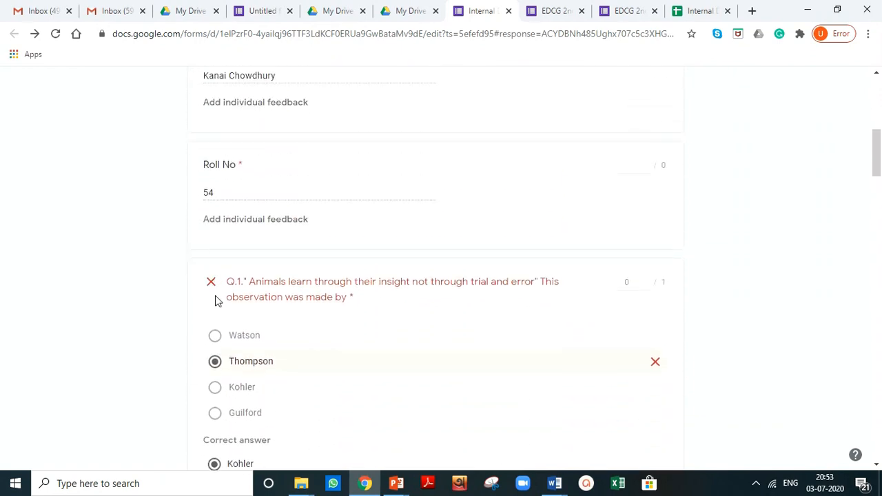
pyautogui.scroll(-4, 202, 317)
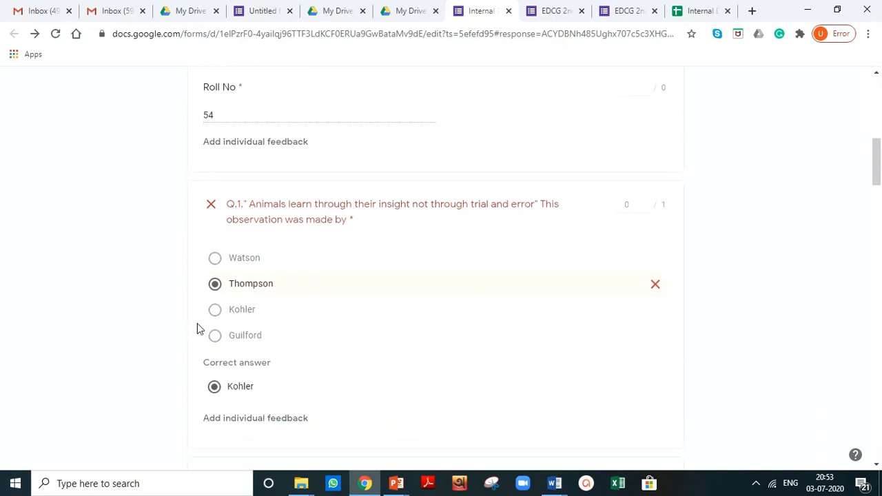
pyautogui.scroll(-5, 203, 354)
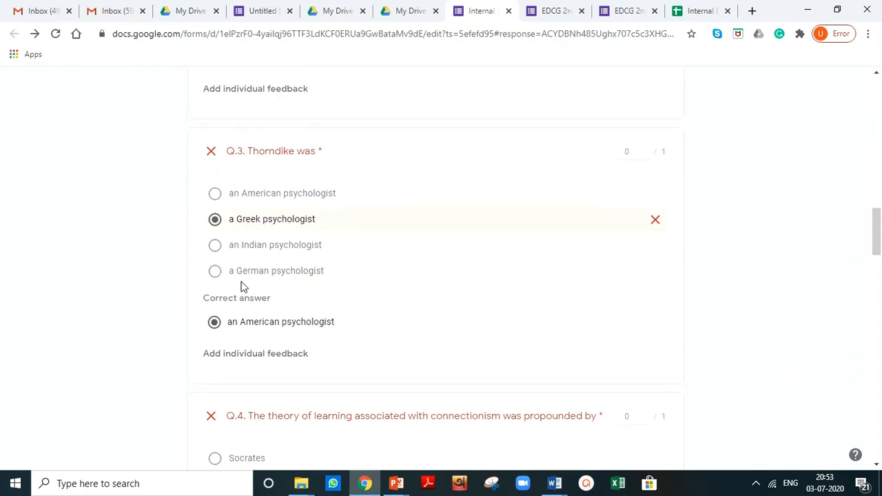
pyautogui.scroll(1, 242, 286)
pyautogui.scroll(12, 242, 286)
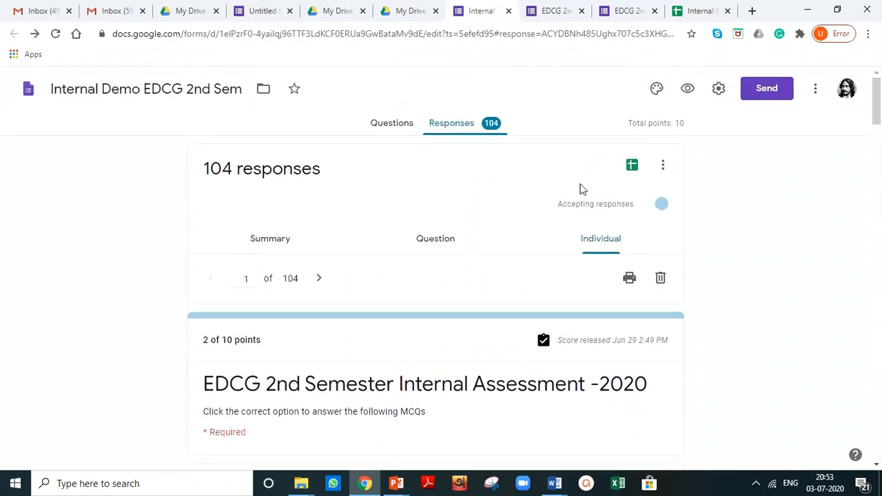
# Step: Open the linked responses spreadsheet for the form
pyautogui.click(631, 168)
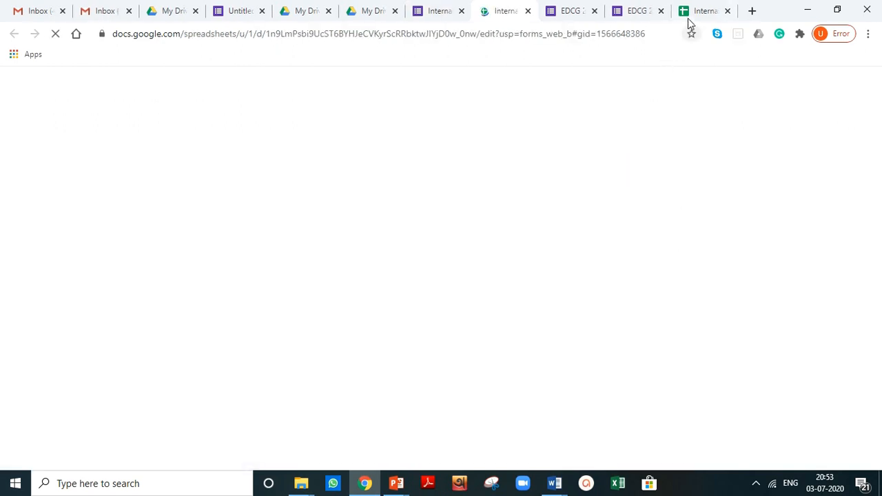